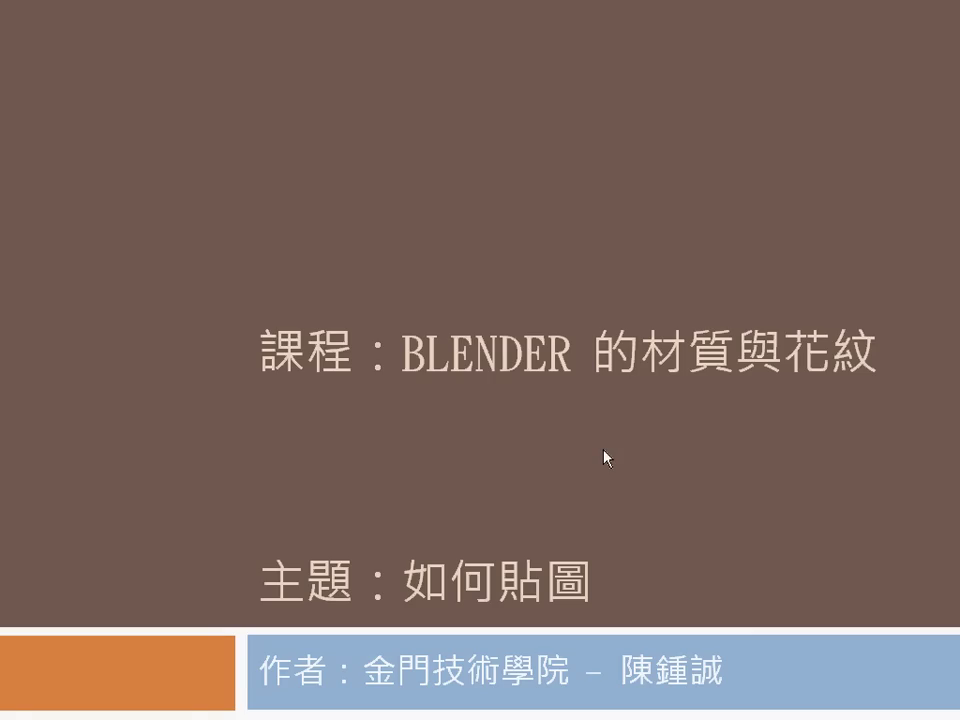
Advance the slideshow from the title slide to the 材質貼圖庫 slide of texture-library links
left_click(606, 458)
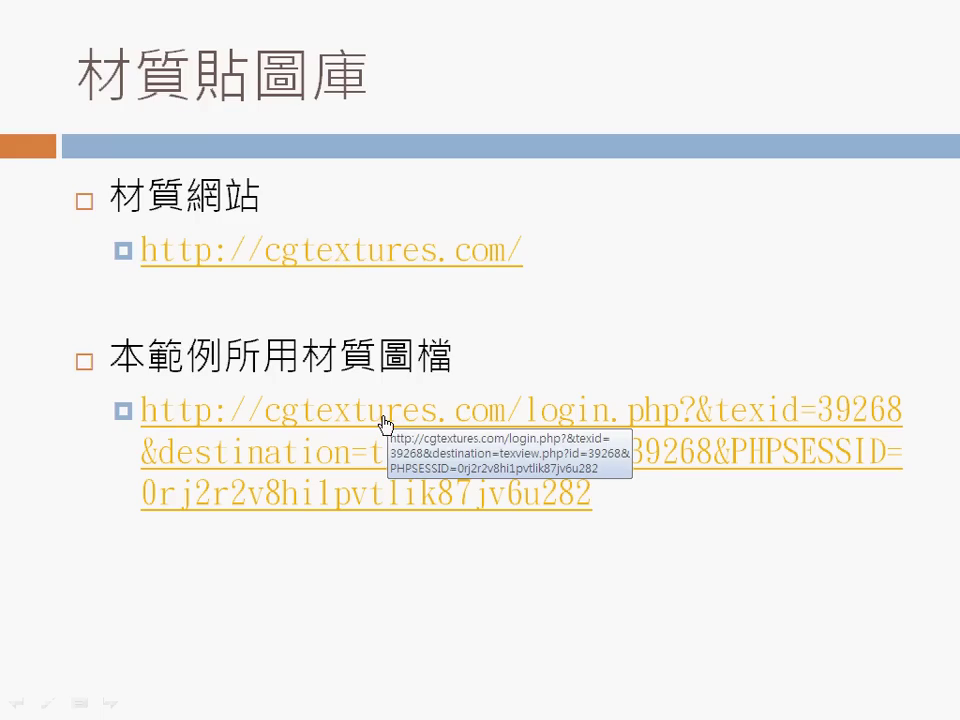
Open the BrickLargeBrown0020 texture page and start saving the brick image
left_click(824, 493)
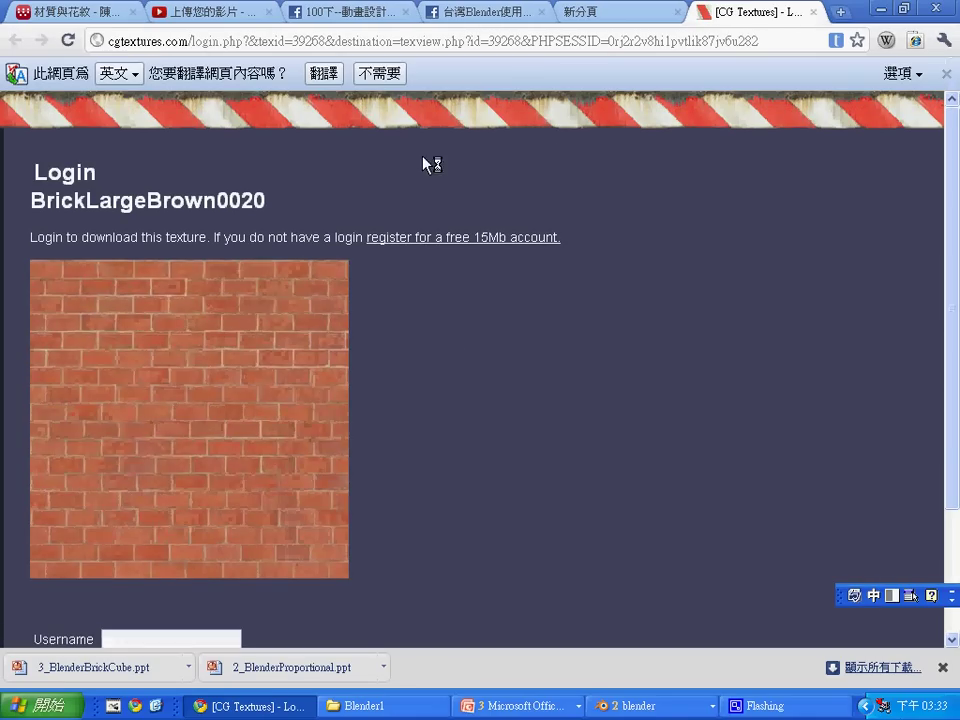
left_click(112, 41)
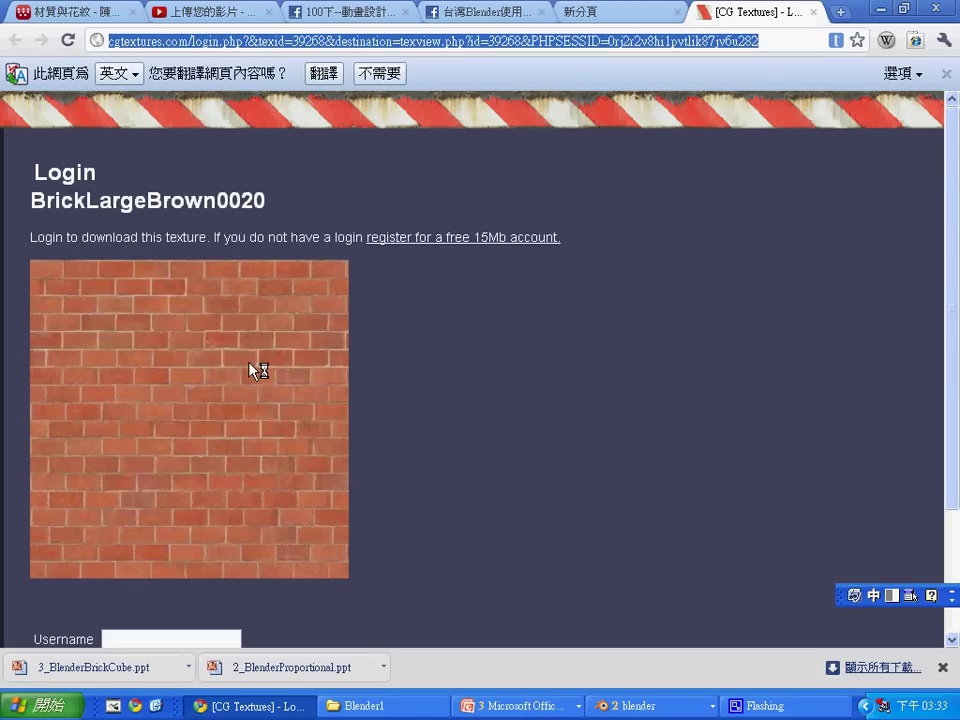
right_click(249, 363)
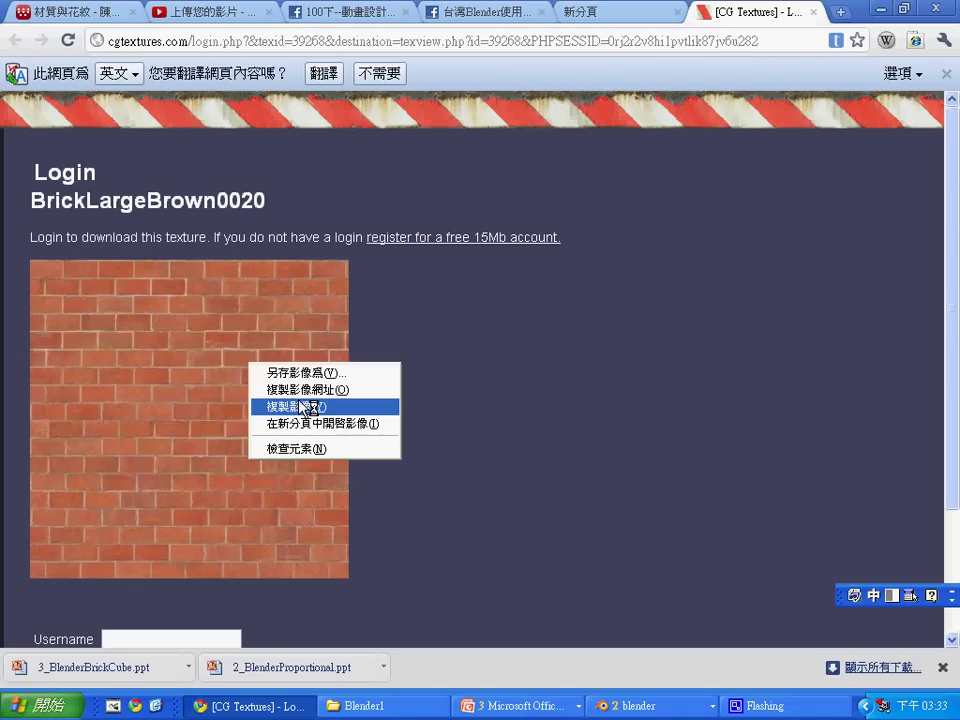
left_click(316, 374)
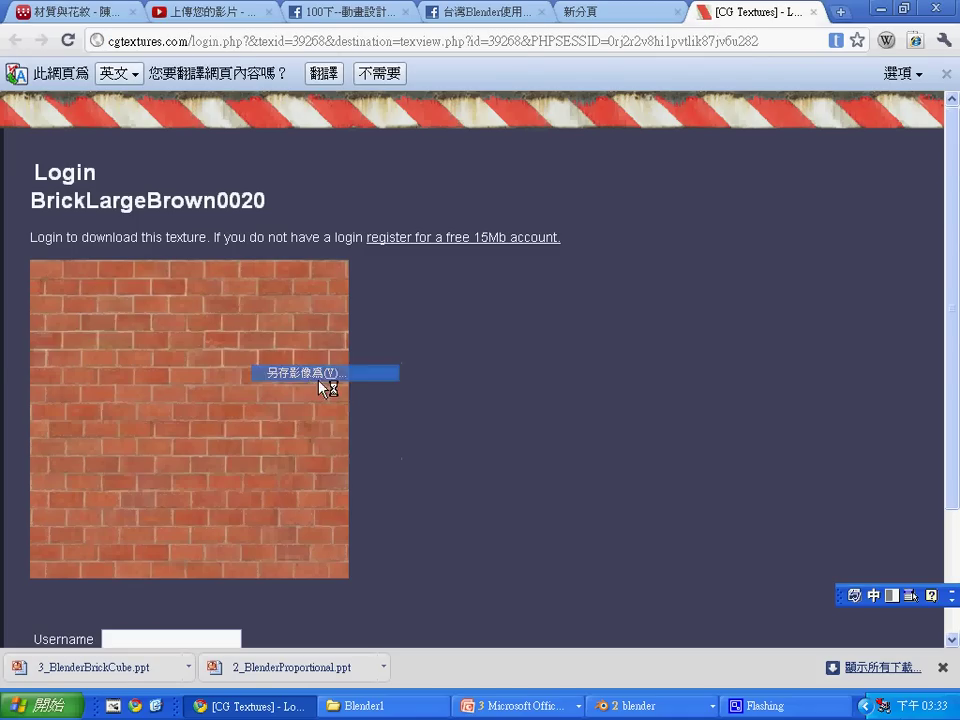
Browse to the ccc101 folder, checking inside Blender262 and BlenderHomeWorks along the way
left_click(332, 44)
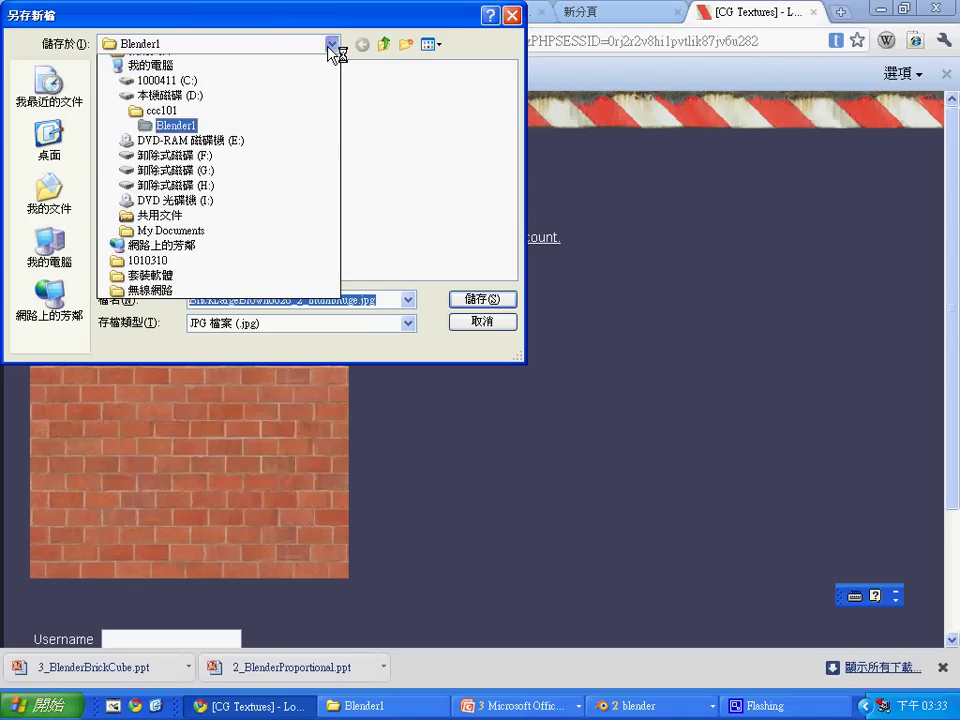
left_click(152, 142)
left_click(358, 211)
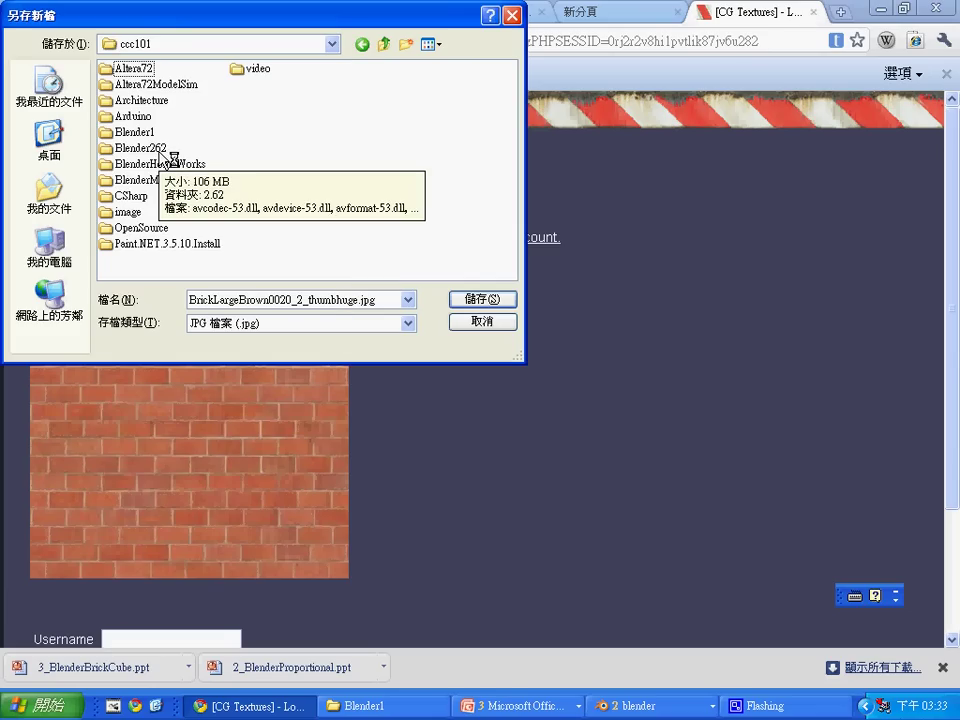
double_click(160, 148)
left_click(383, 44)
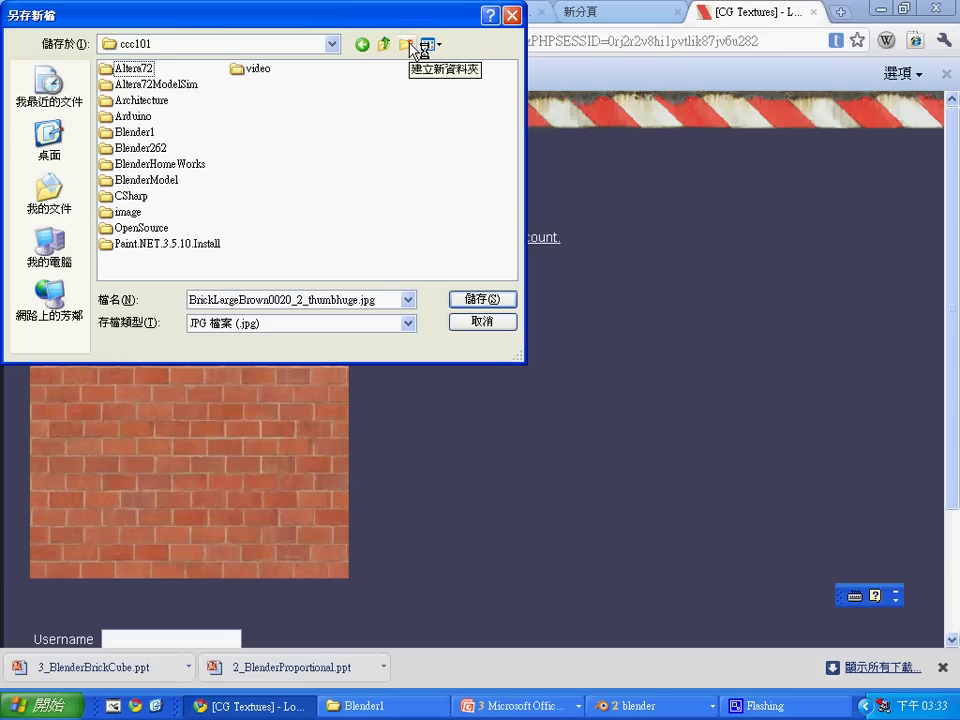
double_click(188, 166)
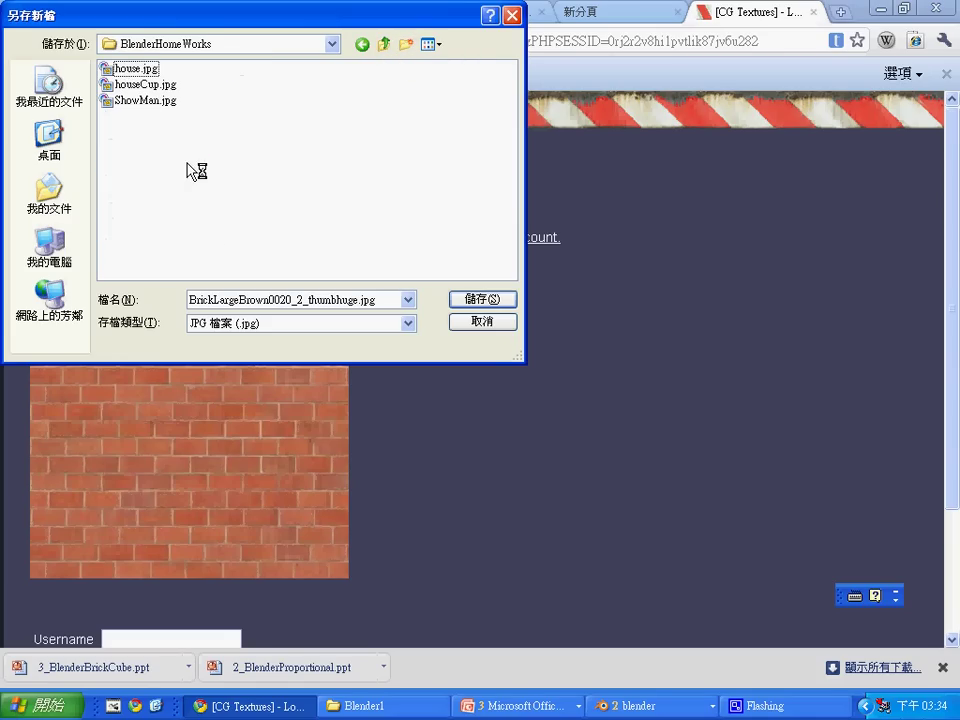
left_click(384, 45)
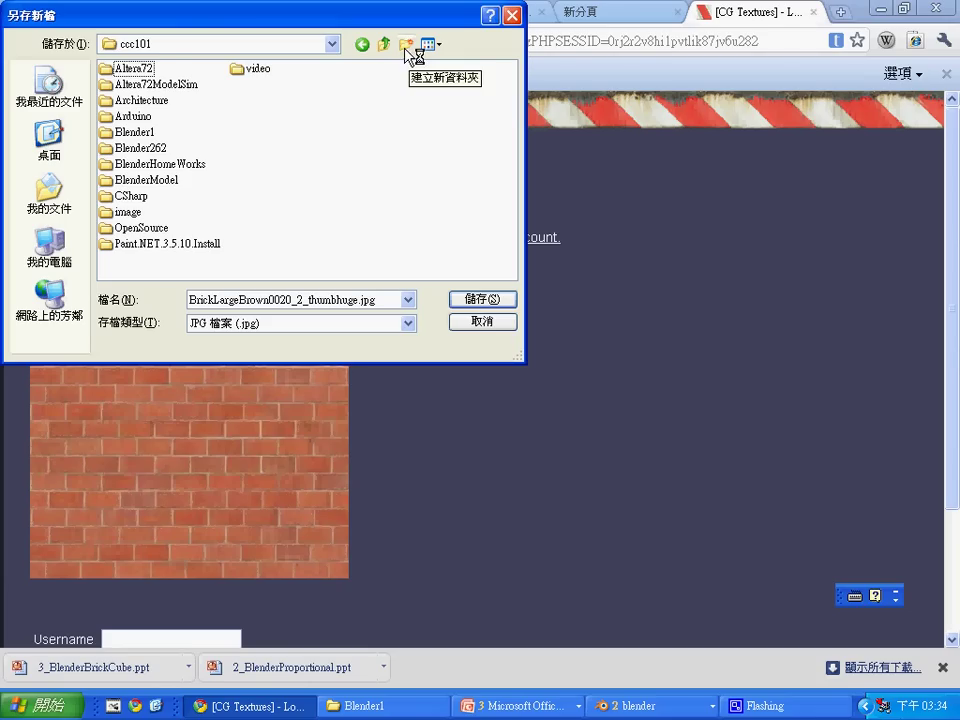
Create ccc101\Blender\BrickCube folders and save the brick image into BrickCube
left_click(407, 46)
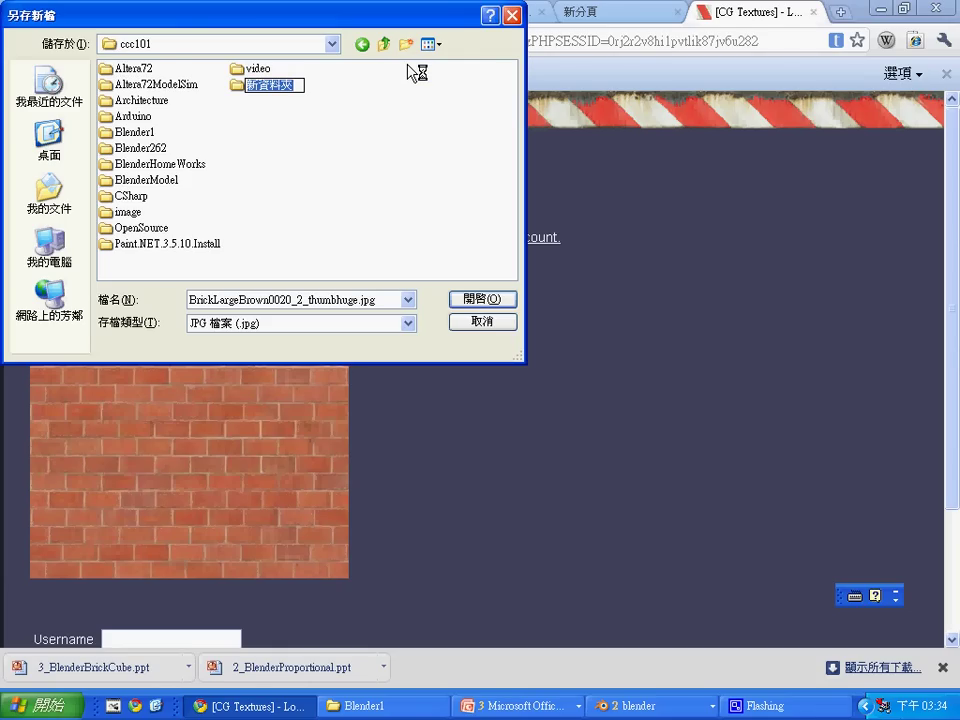
type("Blender")
key("Return")
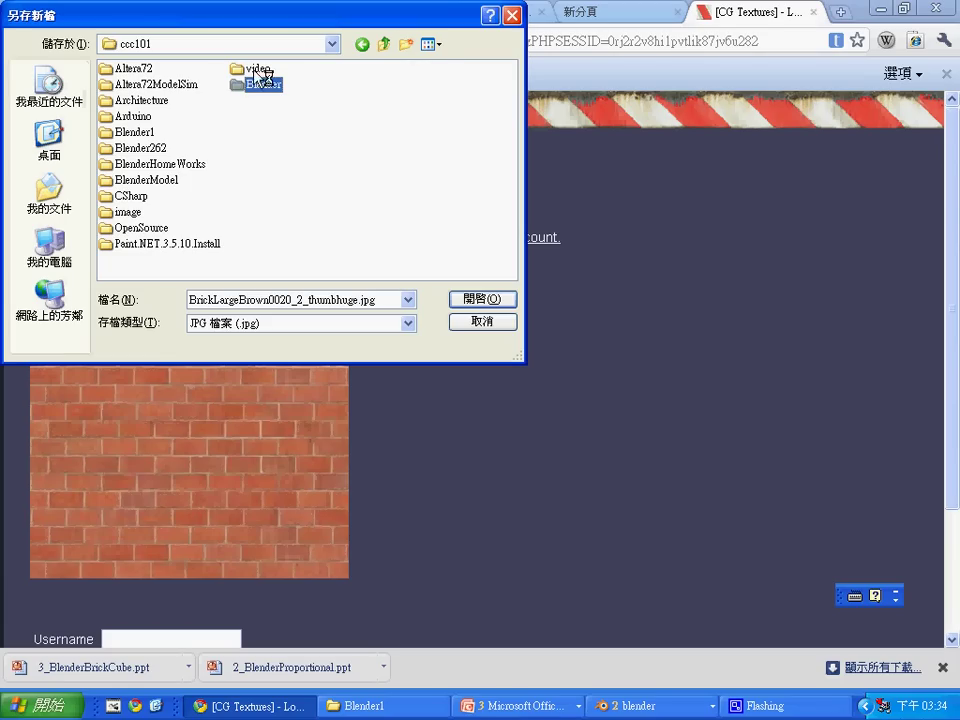
double_click(263, 86)
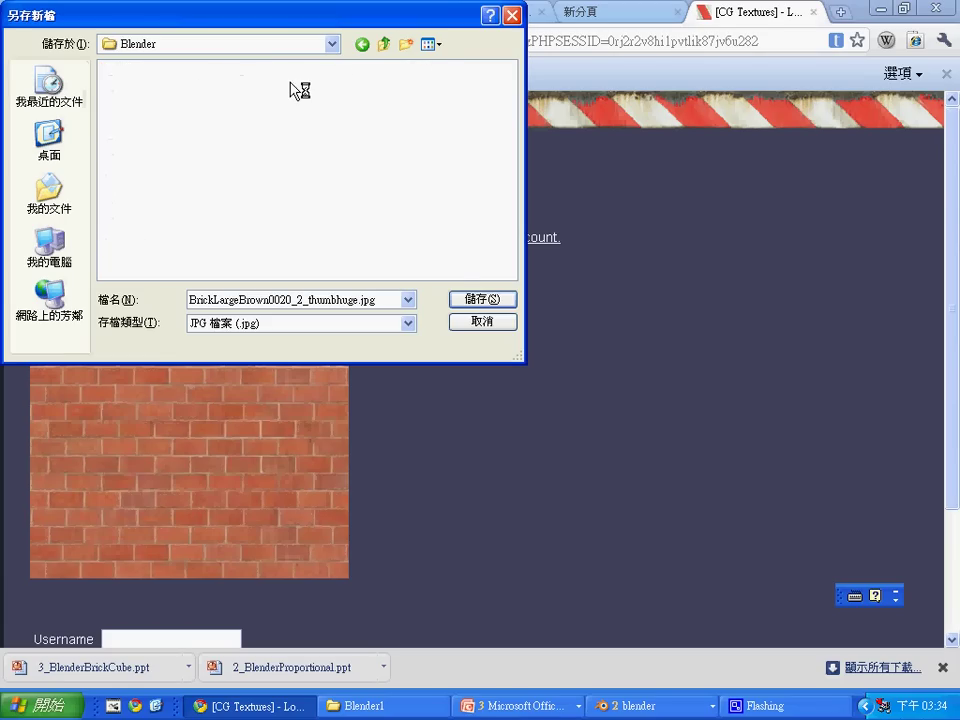
left_click(405, 45)
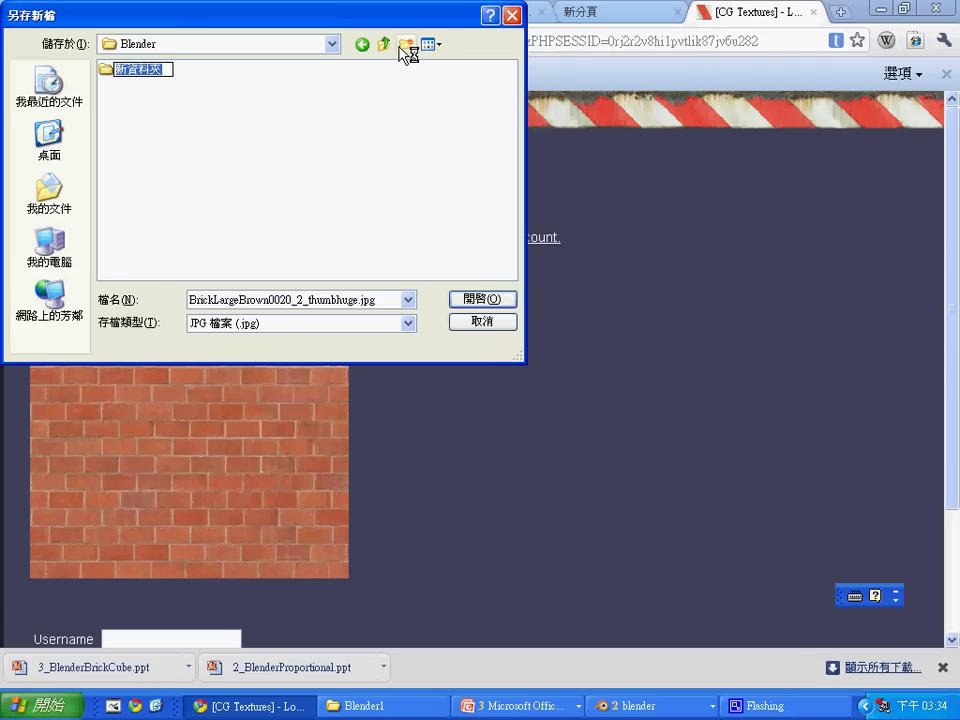
type("Bri")
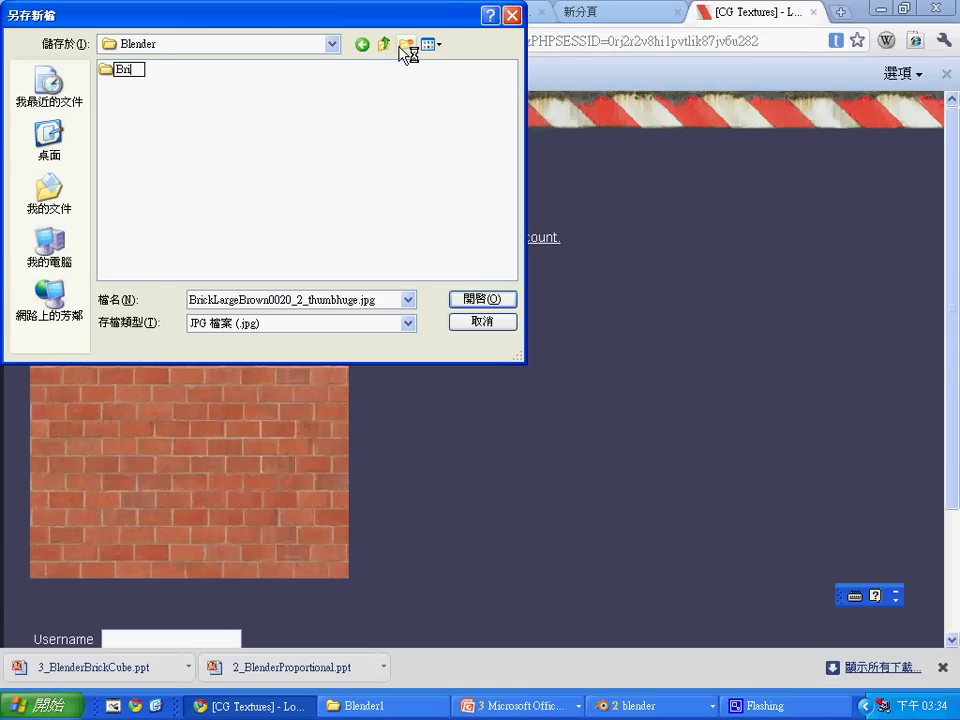
type("ckCube")
key("Return")
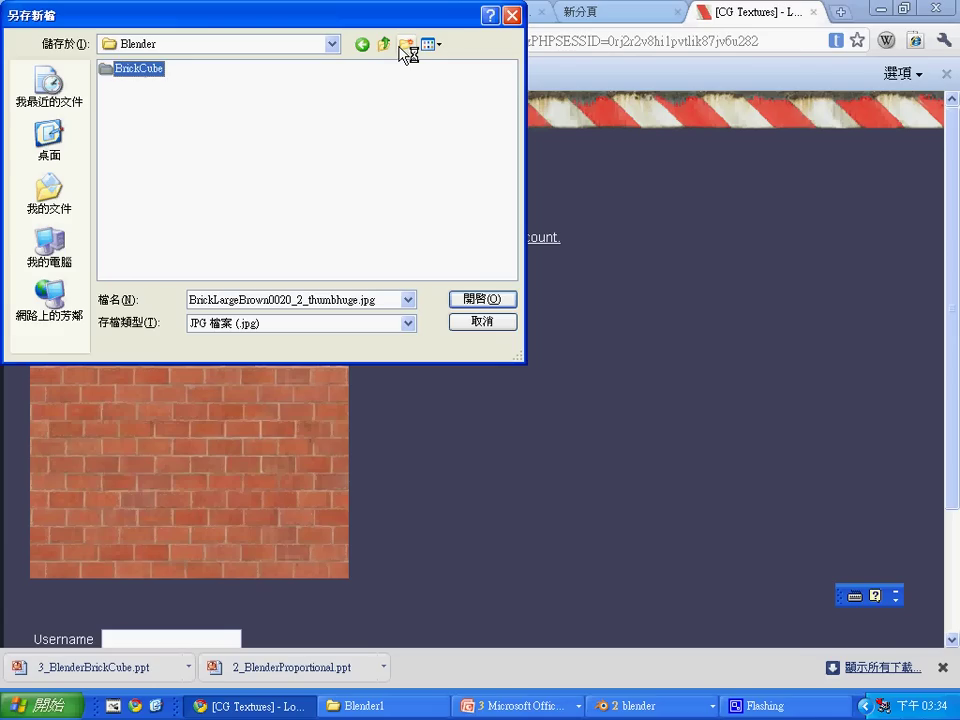
left_click(495, 303)
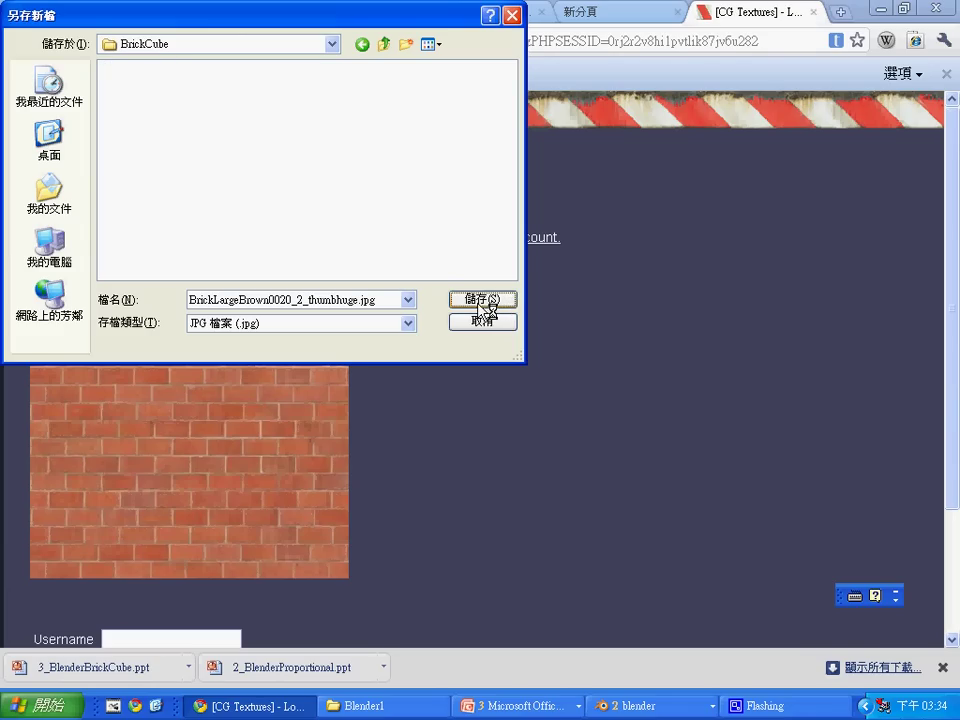
left_click(483, 303)
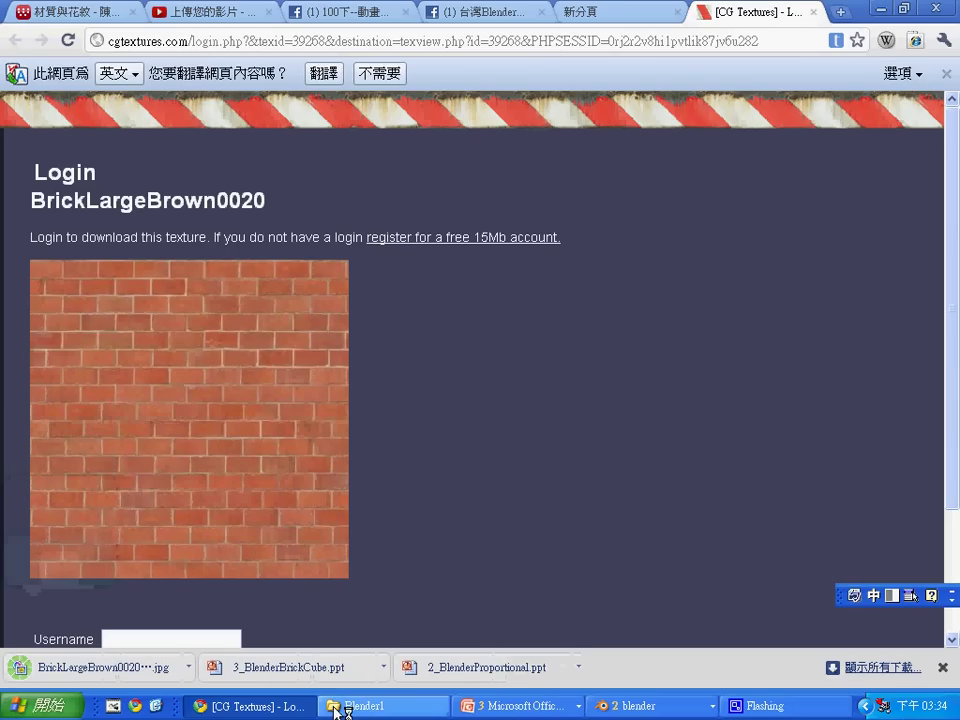
In Blender, start Save As and go to the D:\ccc101\Blender folder
left_click(638, 710)
left_click(658, 666)
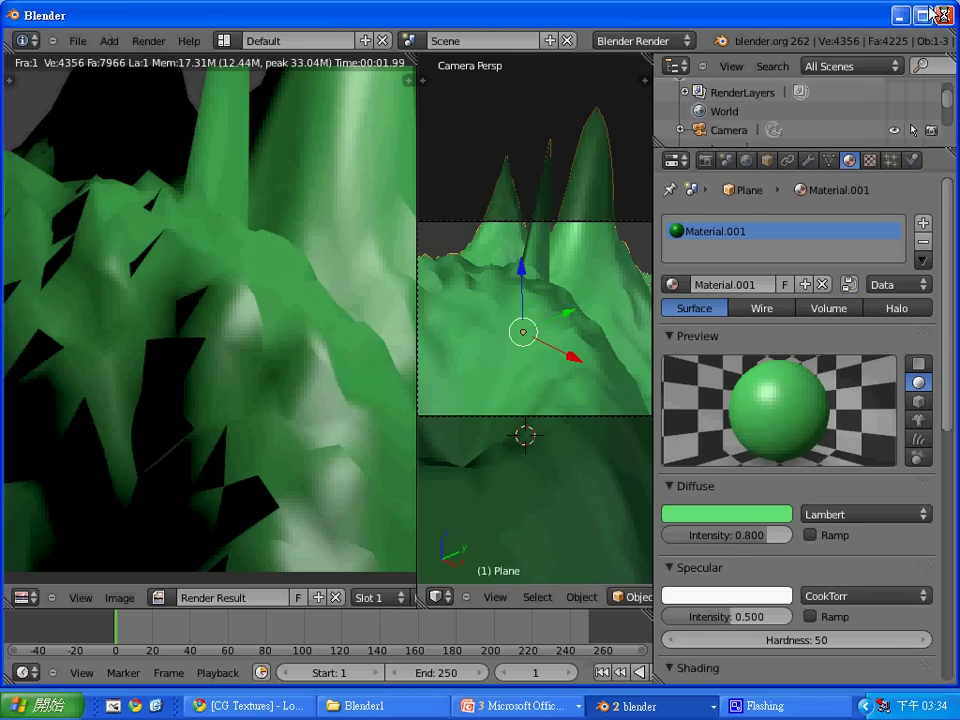
left_click(79, 42)
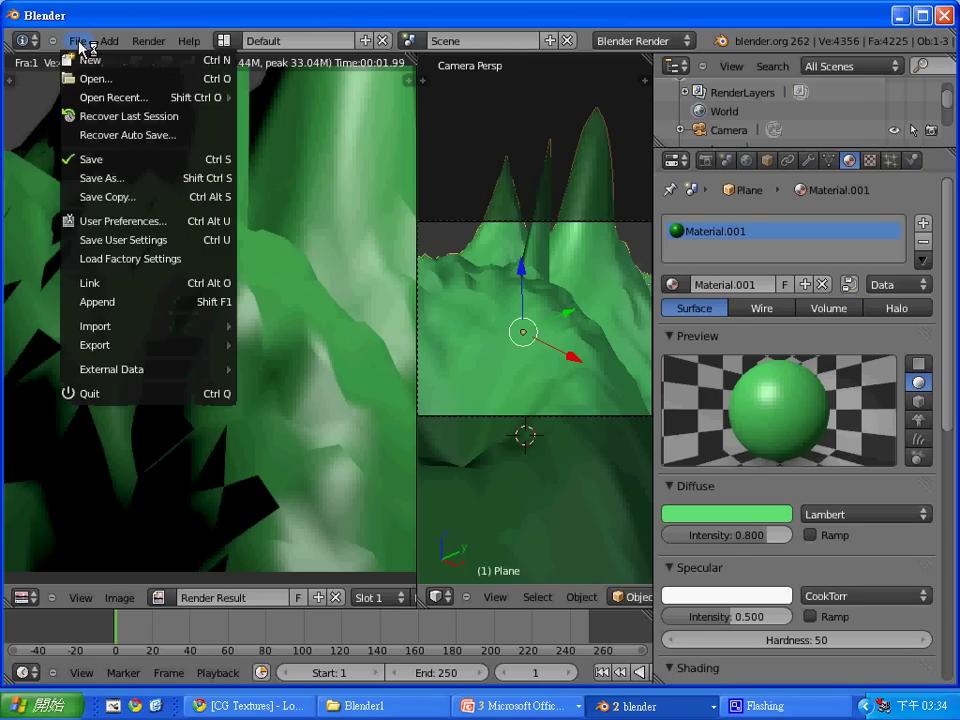
left_click(114, 184)
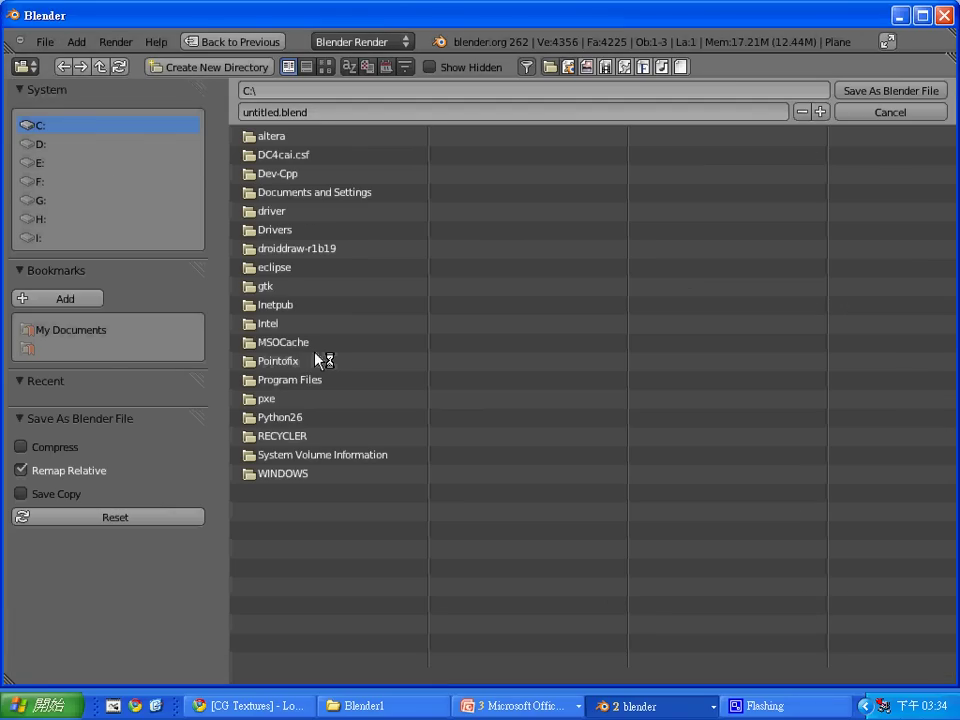
left_click(74, 145)
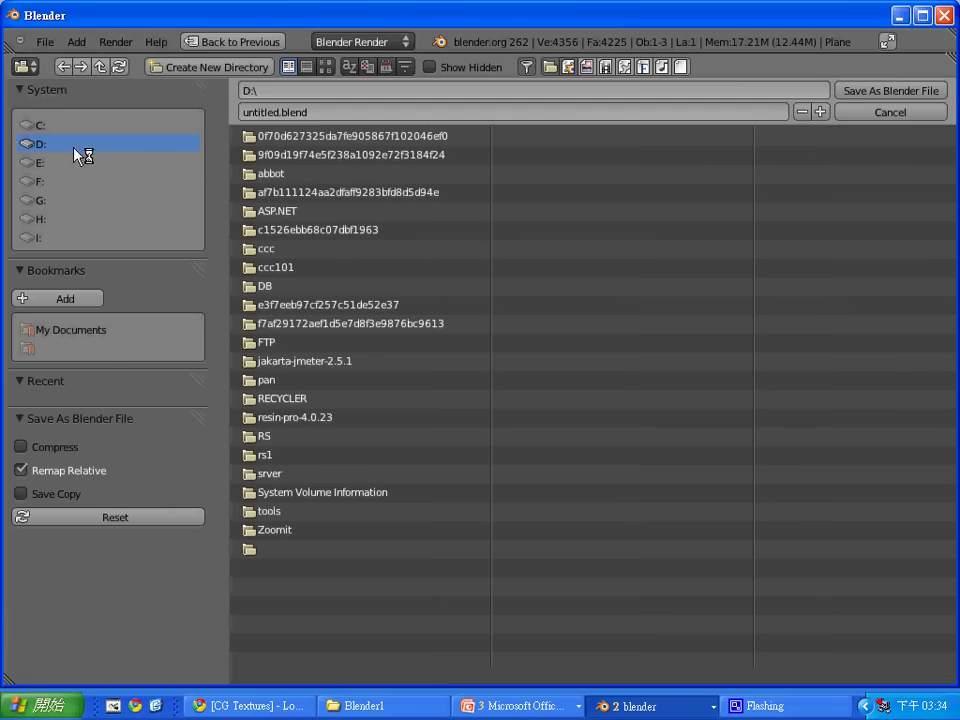
left_click(285, 268)
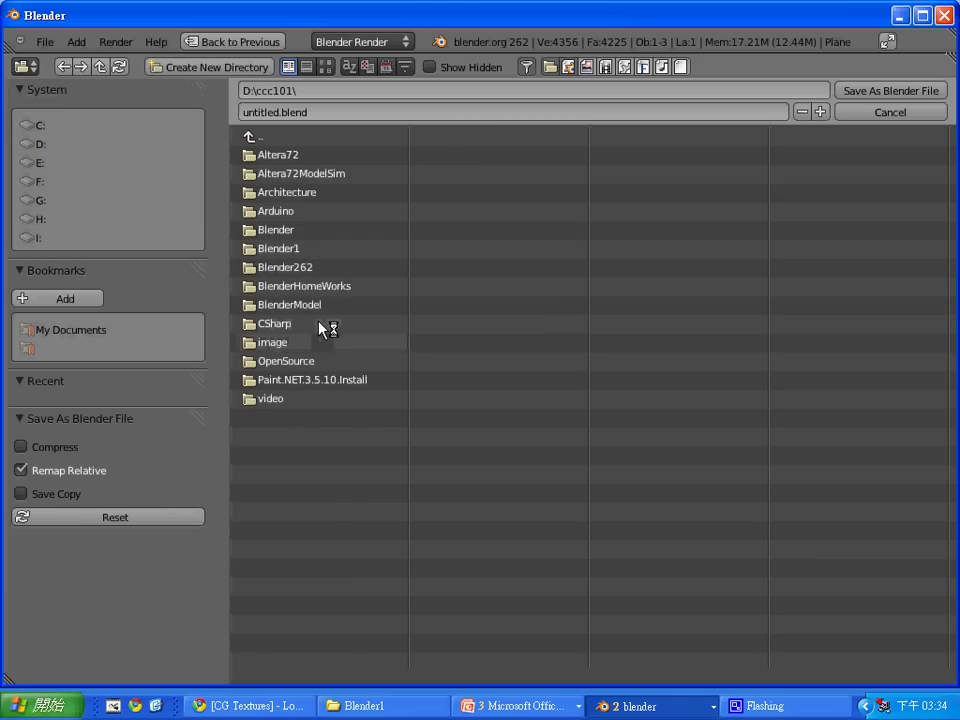
left_click(331, 236)
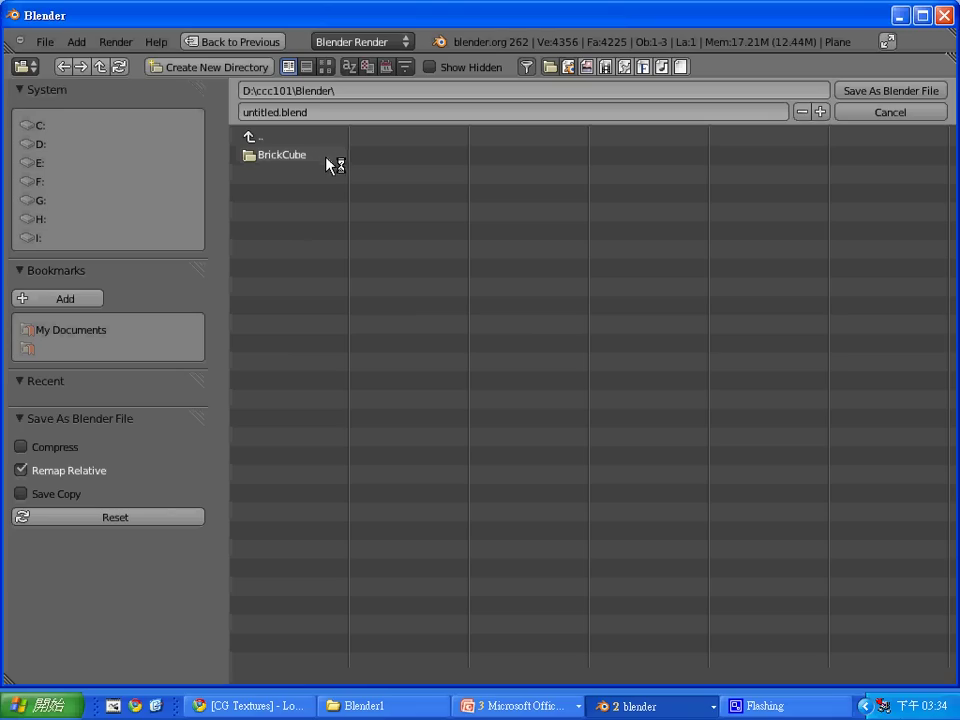
Name the file Landscape.blend and save the scene there
left_click(336, 115)
key("Home")
key("Delete")
key("Delete")
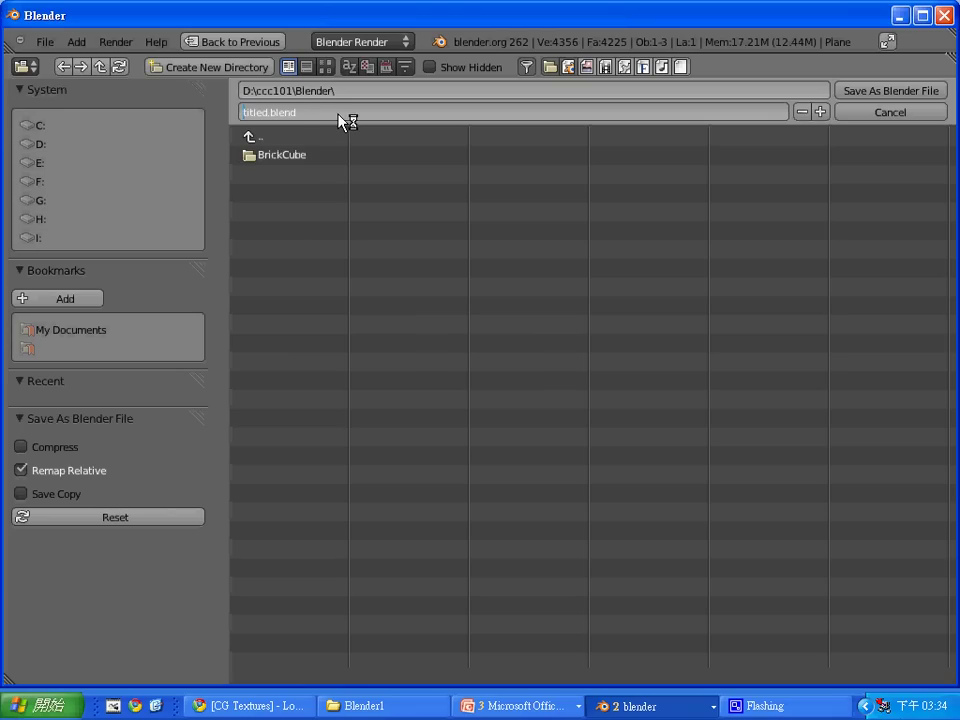
key("Delete")
key("Delete")
key("Delete")
key("Delete")
key("Delete")
key("Delete")
type("Landscap")
type("e")
key("Return")
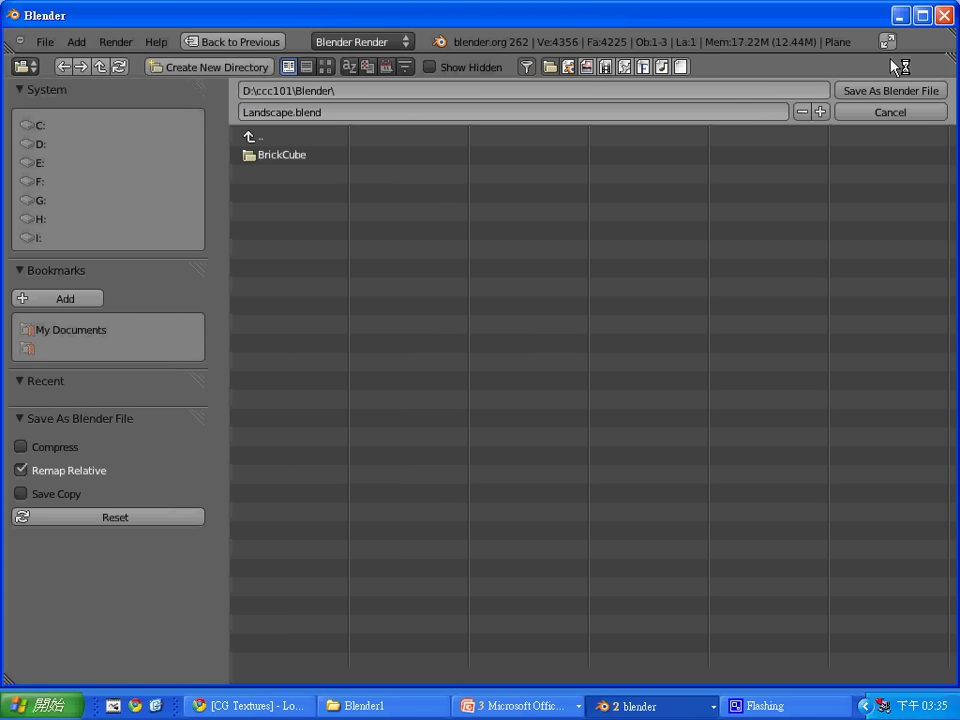
left_click(912, 94)
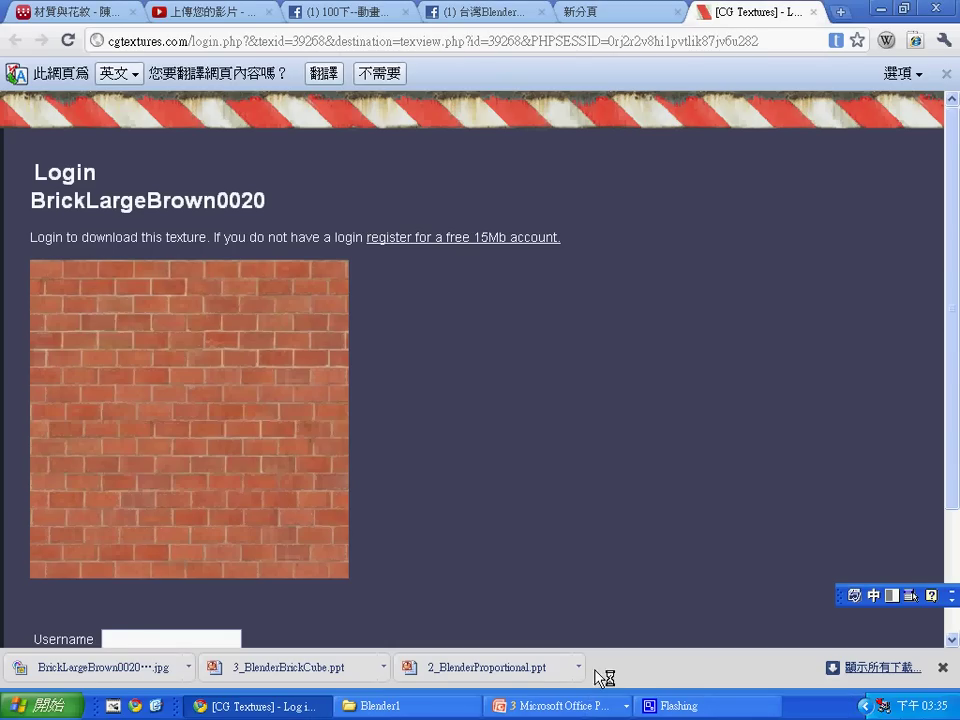
Launch a fresh Blender session, dismiss the welcome screen and widen the Properties area
left_click(22, 708)
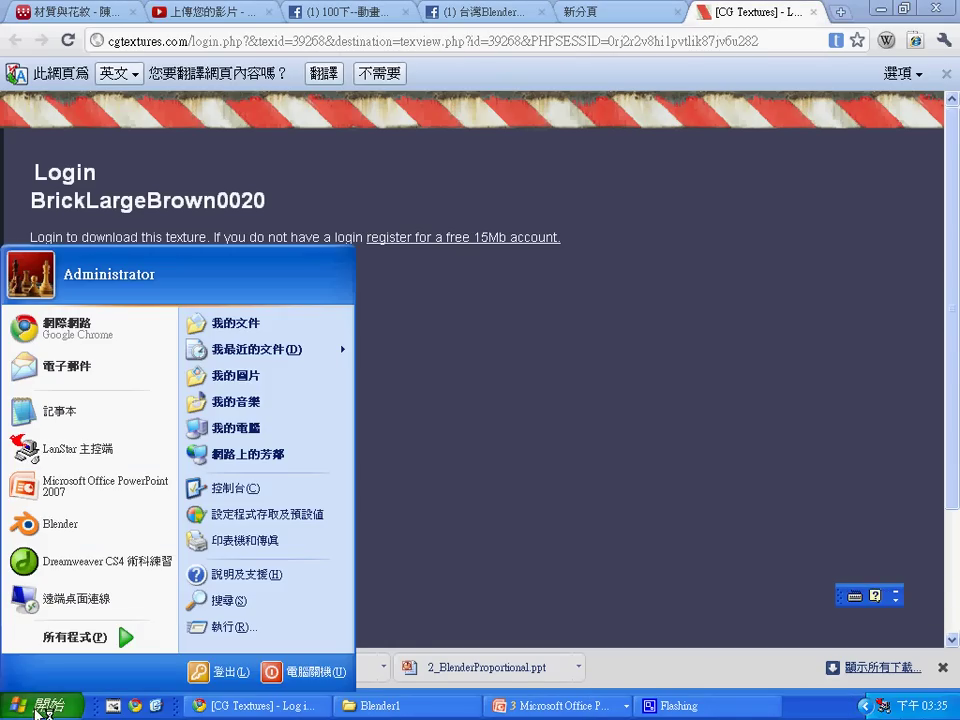
left_click(92, 534)
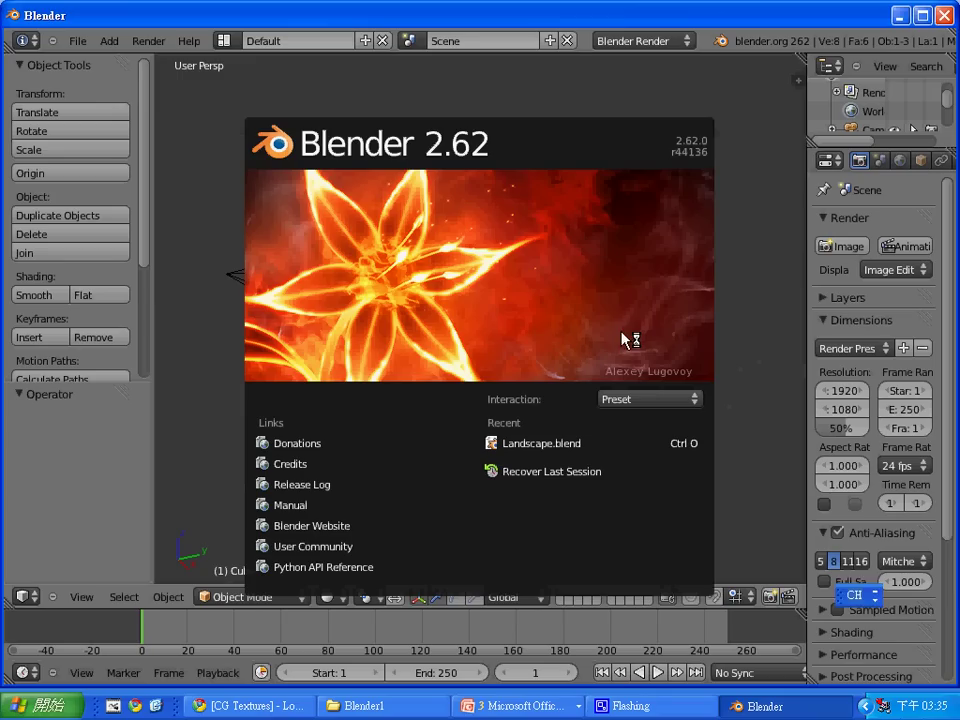
left_click(240, 268)
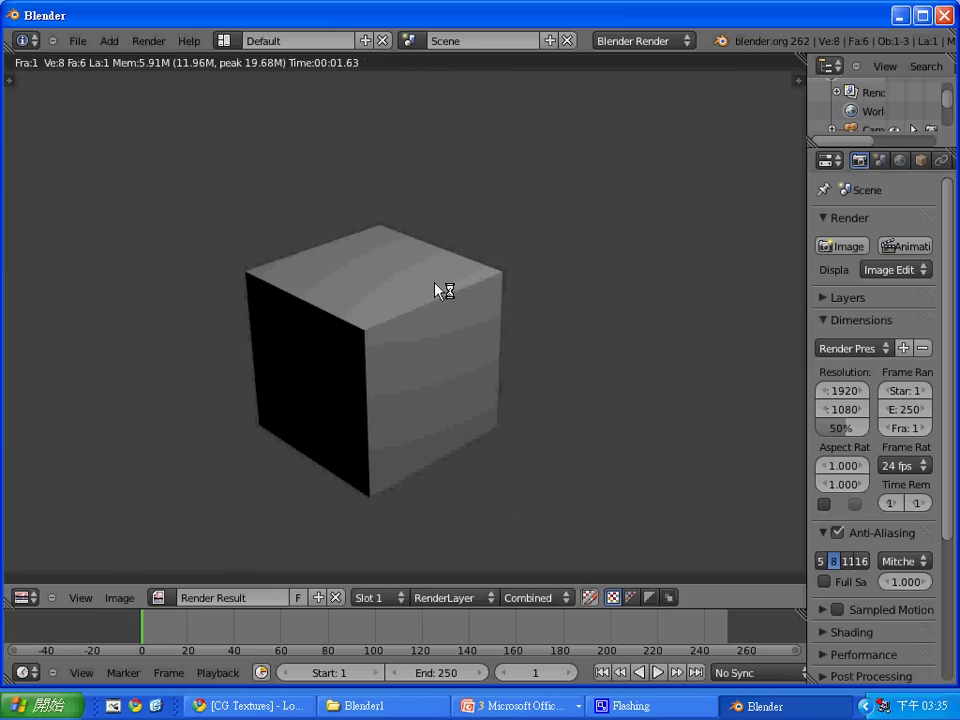
key("Escape")
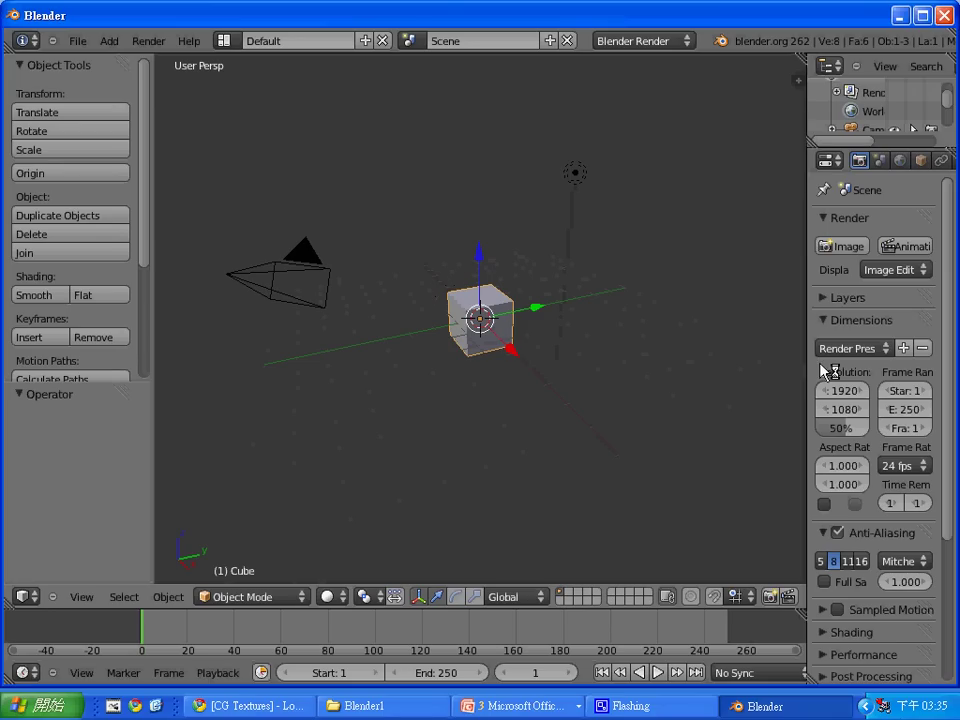
left_click_drag(809, 355, 745, 358)
Save the new scene as BrickCube.blend in the BrickCube folder
left_click(77, 41)
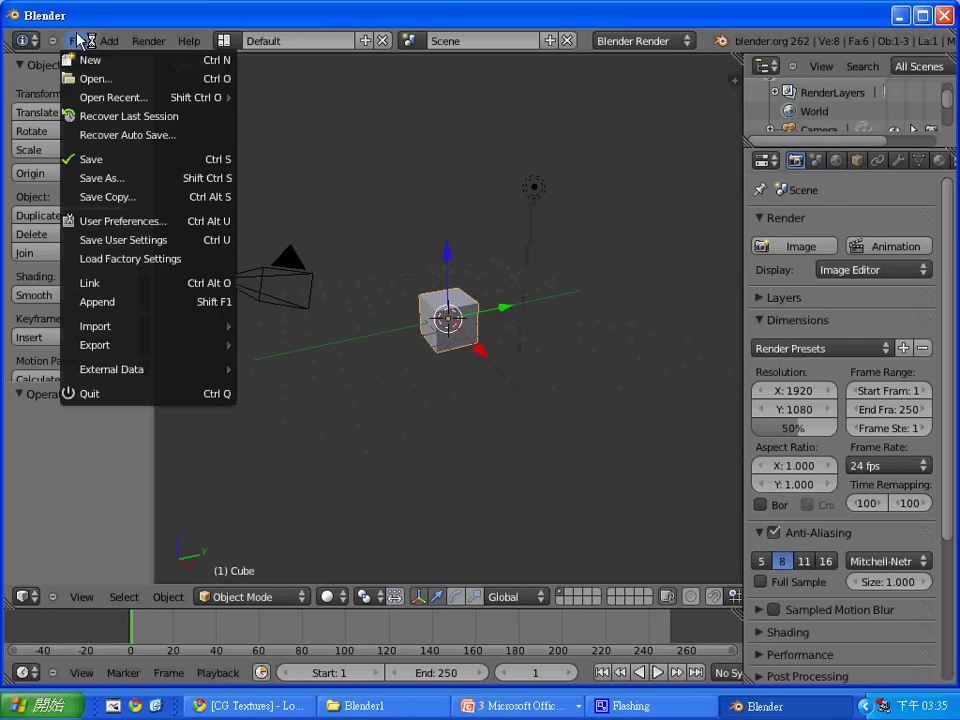
left_click(113, 161)
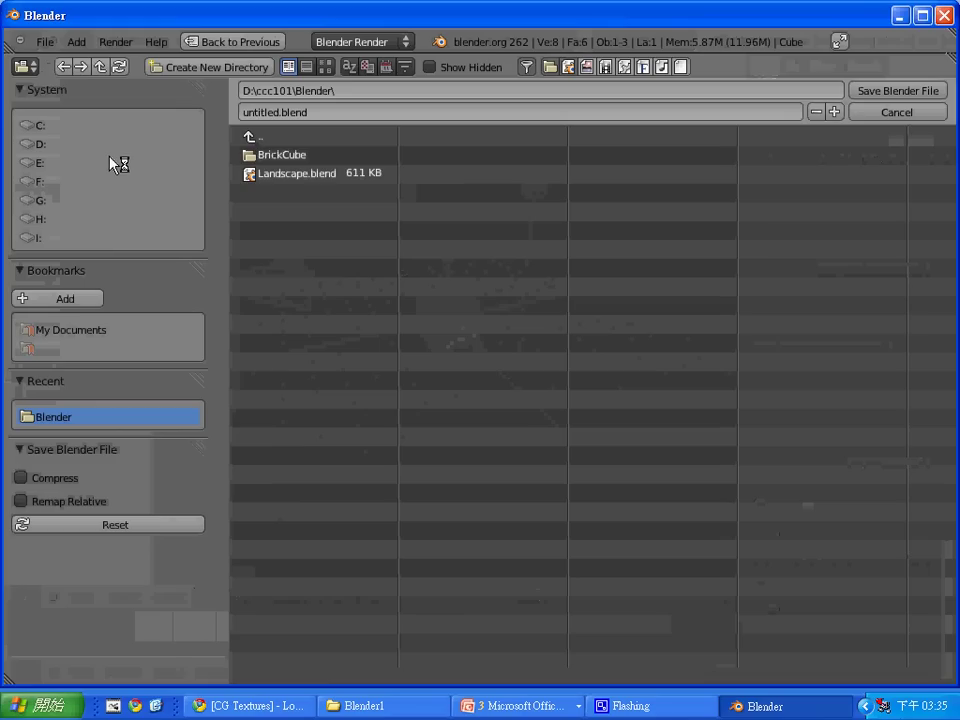
left_click(272, 157)
left_click(317, 114)
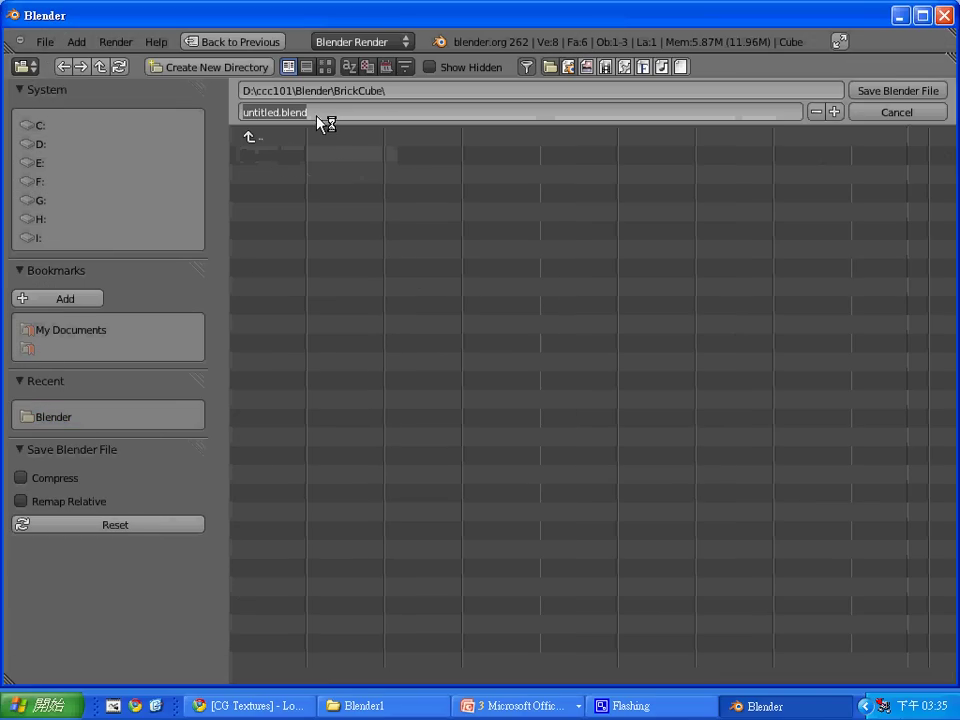
key("BackSpace")
key("BackSpace")
key("BackSpace")
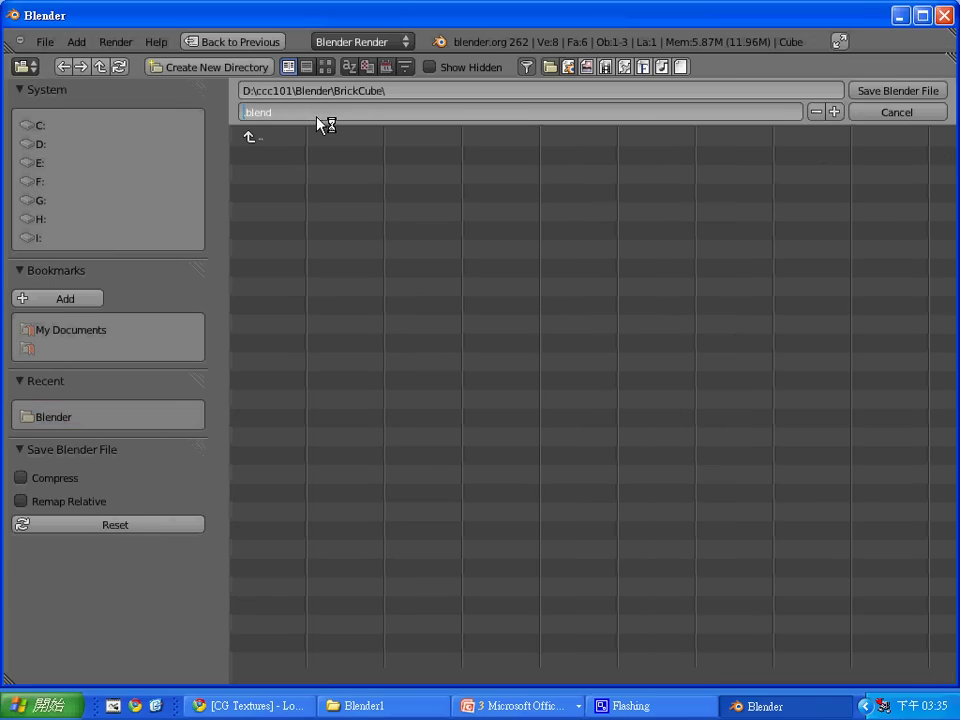
type("Brick")
type("Cube")
key("Return")
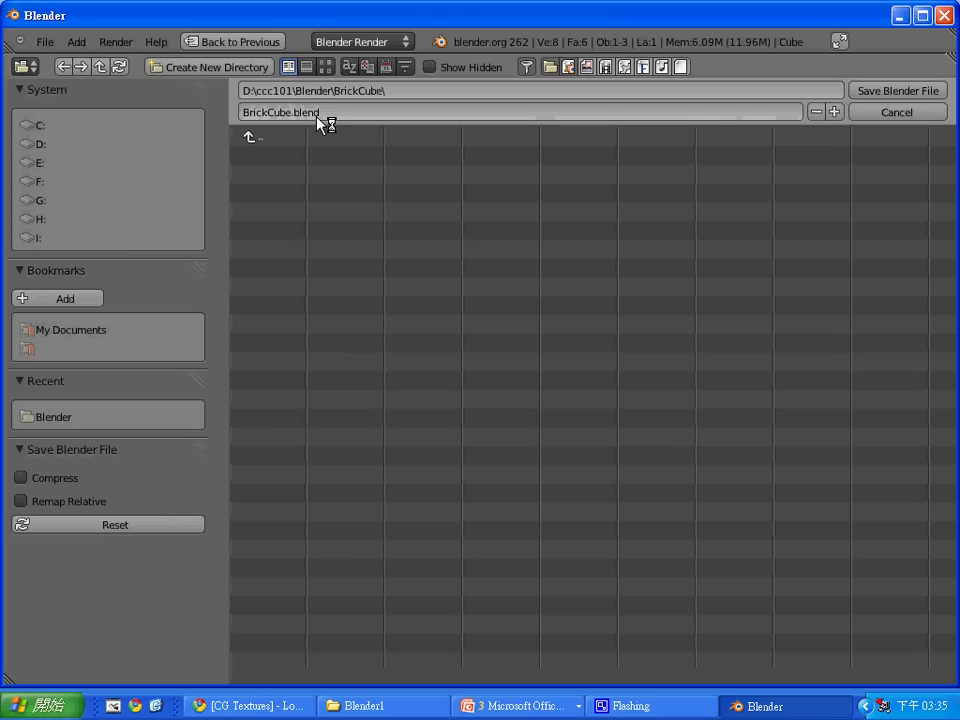
left_click(870, 91)
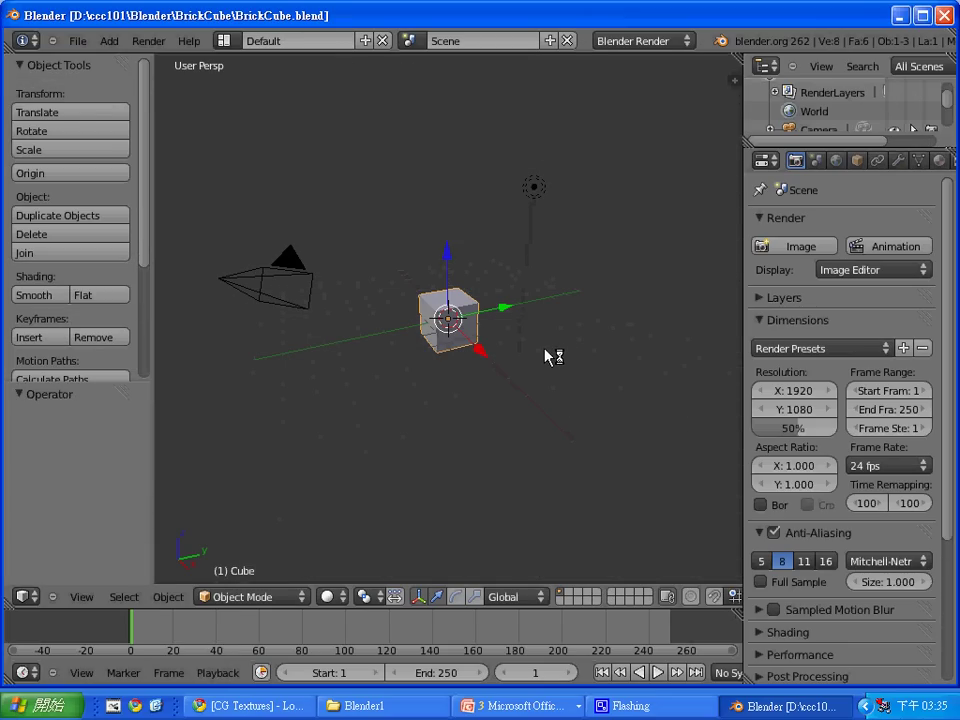
Render the plain grey cube, close the render, and widen the Properties editor further
key("F12")
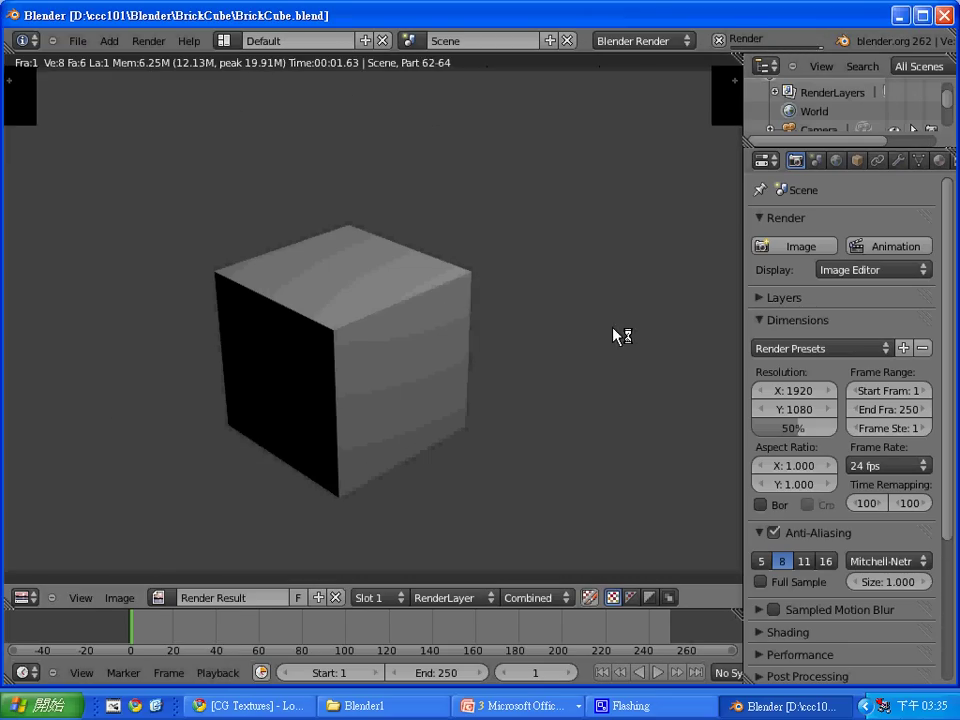
key("Escape")
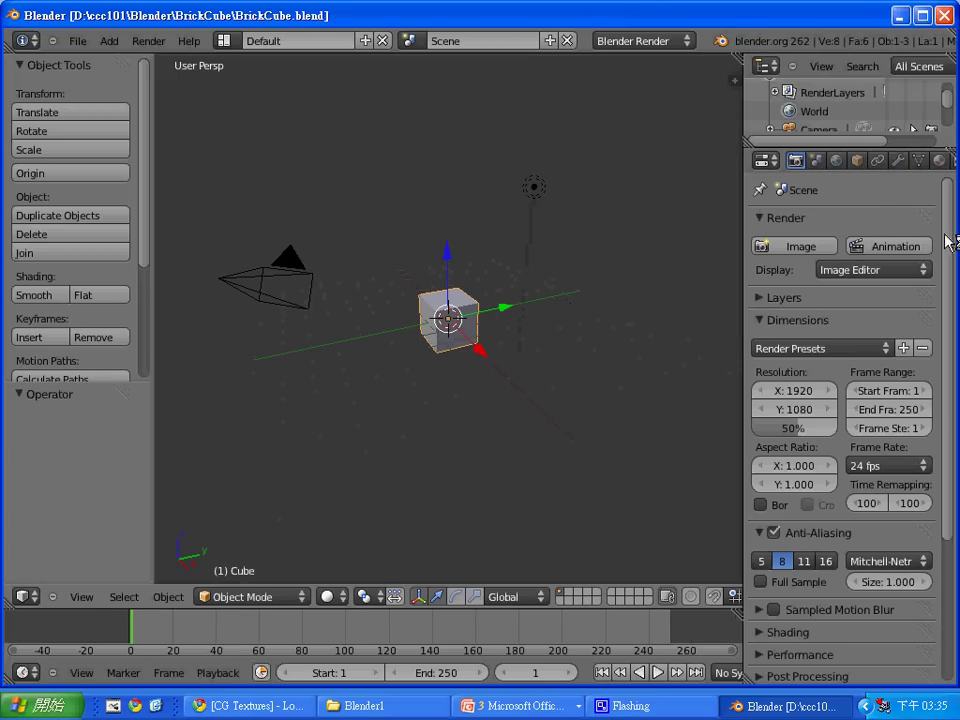
left_click_drag(747, 226, 670, 223)
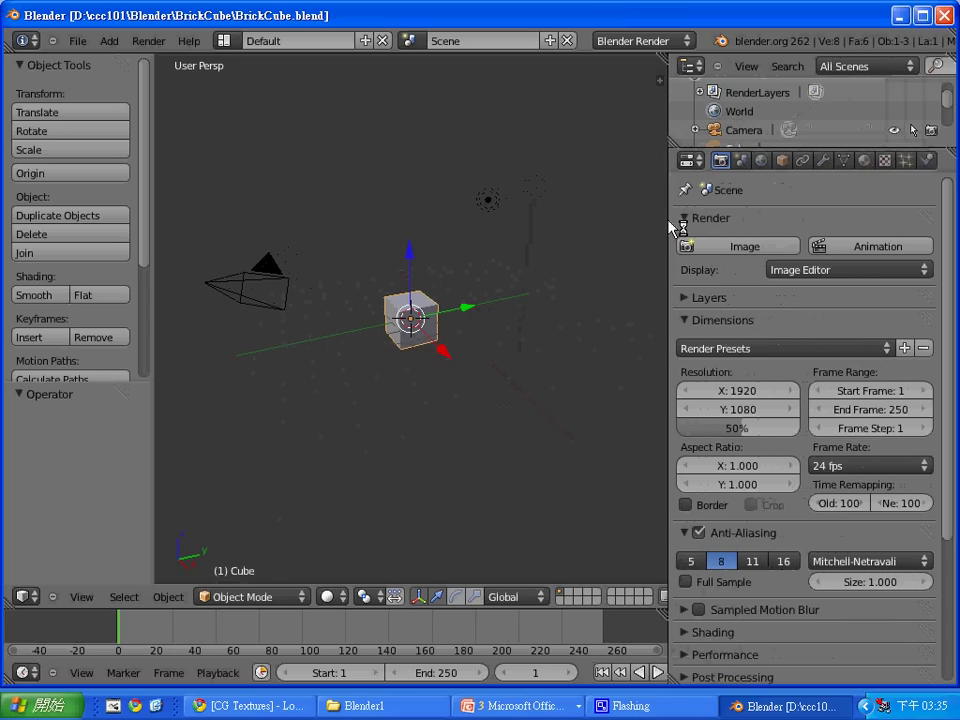
In the Material tab, rename the cube's material from Material to Material.Cube
left_click(866, 161)
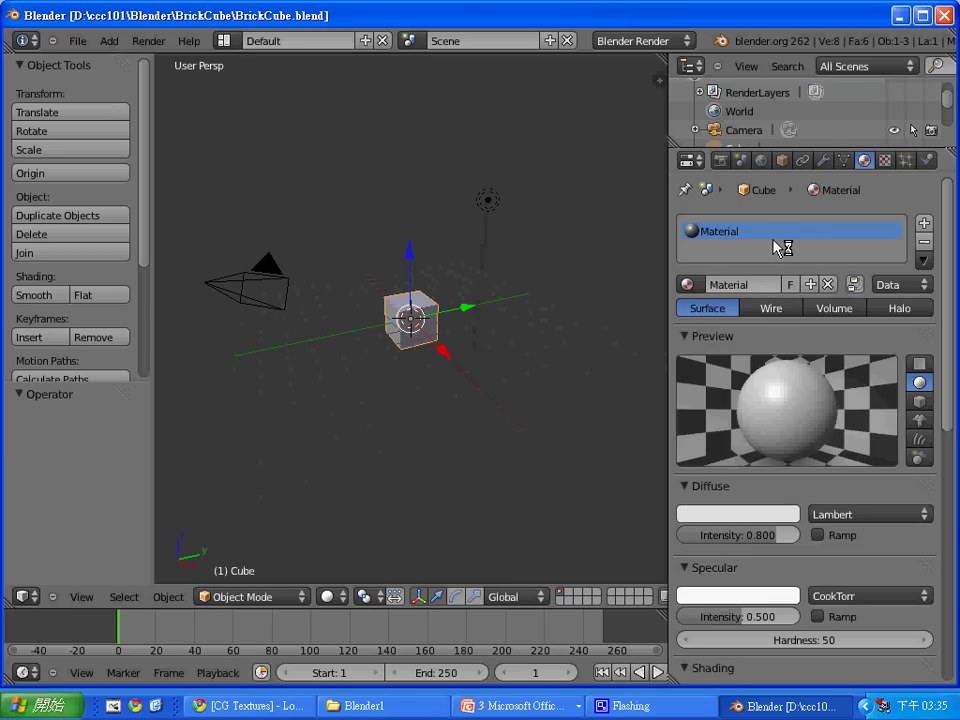
double_click(776, 283)
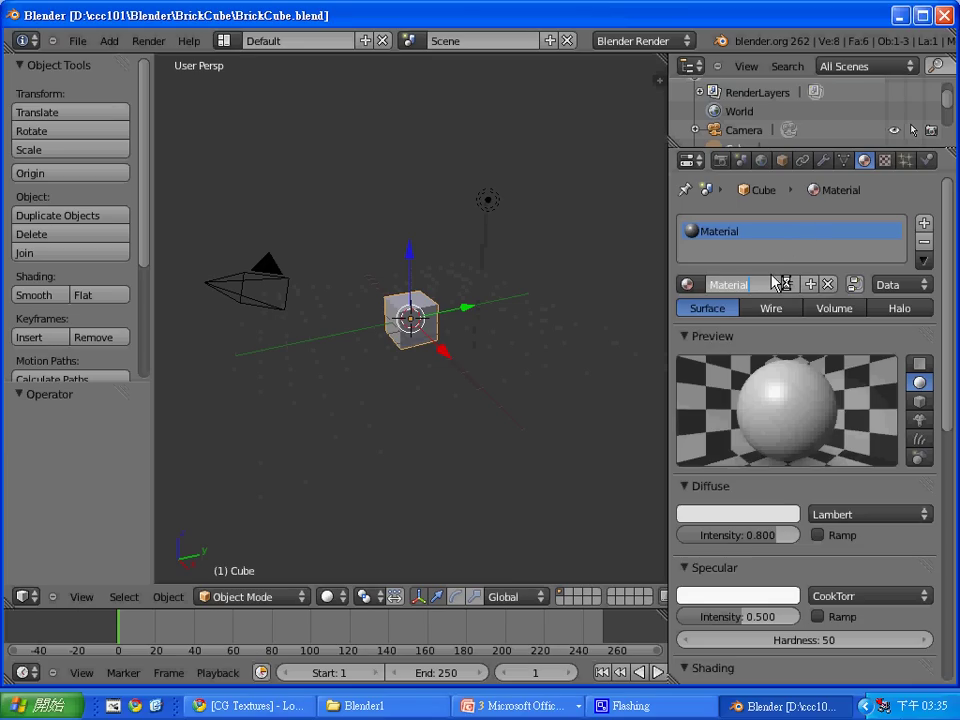
type(".B")
key("BackSpace")
type("Cube")
key("Return")
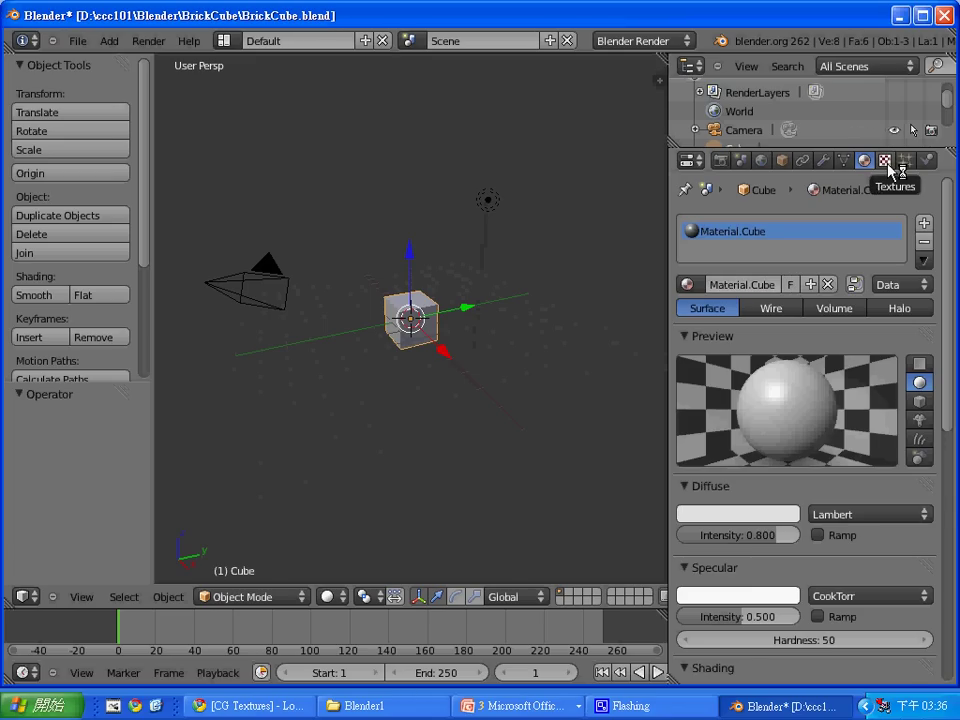
In the Textures tab, rename the texture Tex to Tex.Cube
left_click(887, 164)
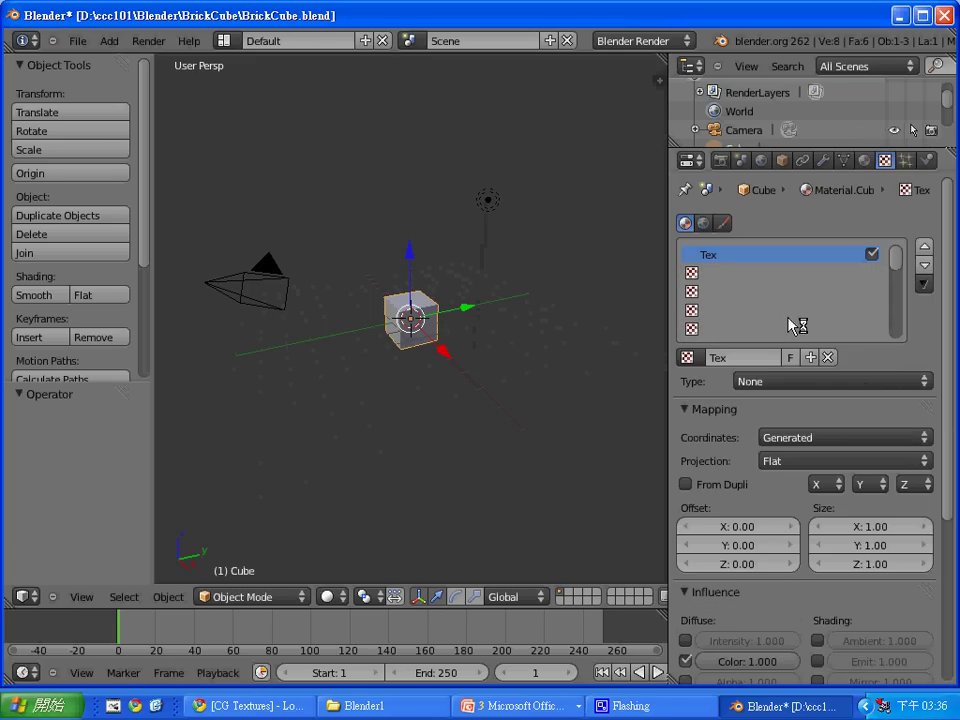
left_click(755, 358)
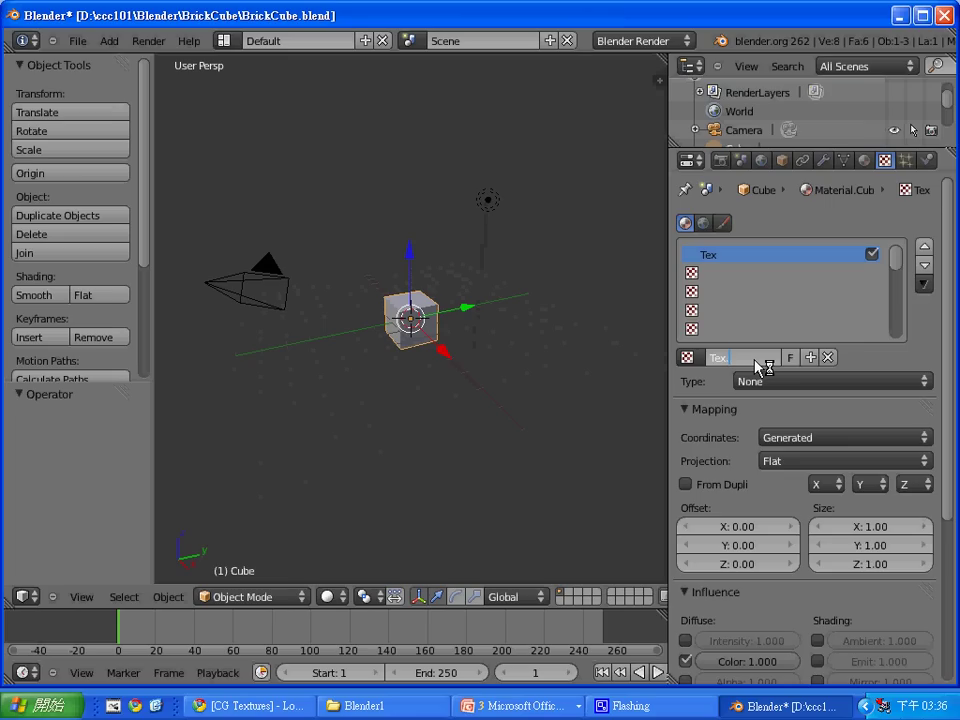
type("Cube")
key("Return")
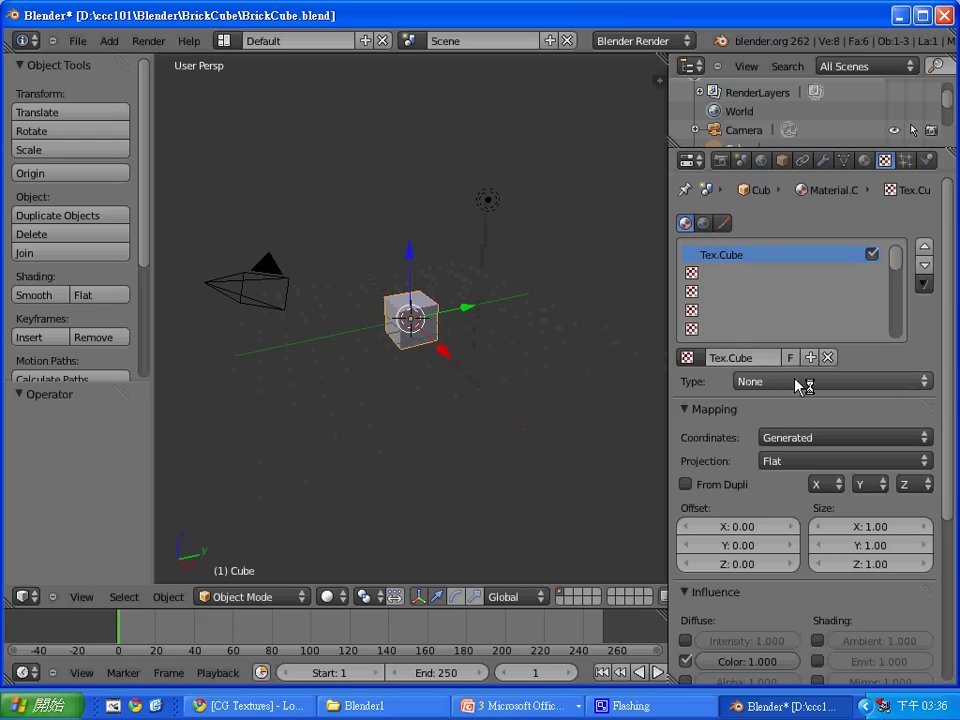
Set Tex.Cube's type to Clouds and render the cube with the cloud pattern
left_click(803, 386)
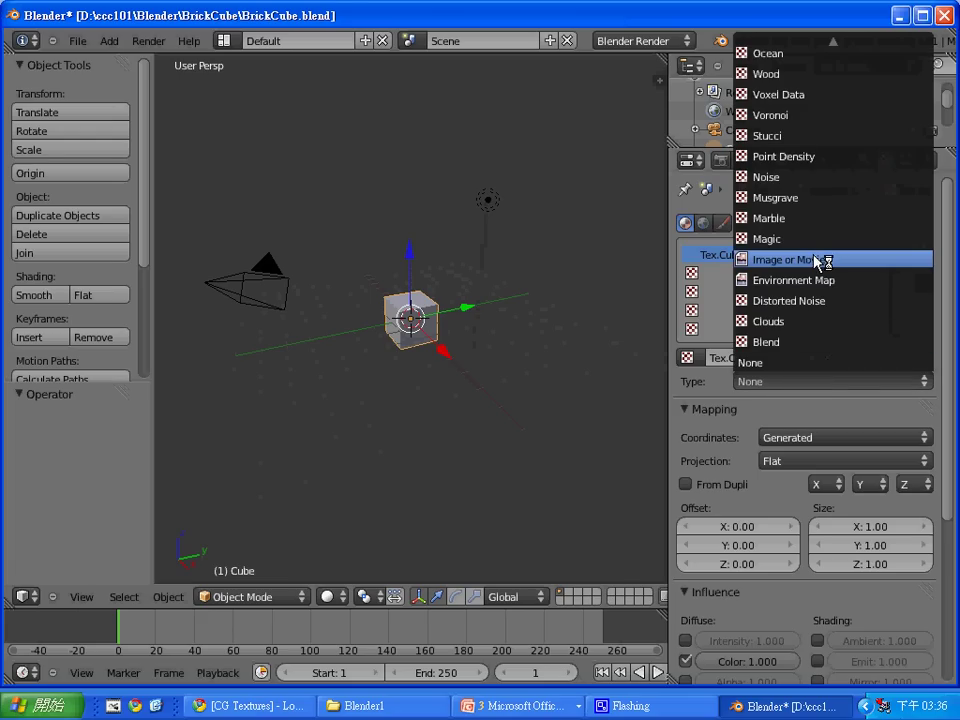
left_click(814, 410)
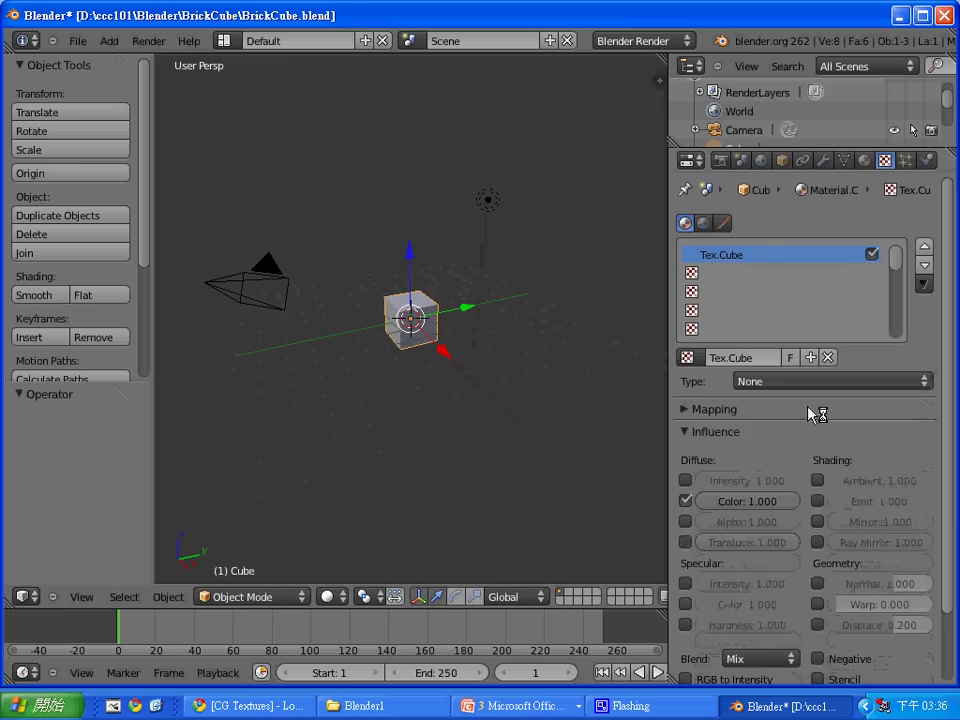
left_click(812, 410)
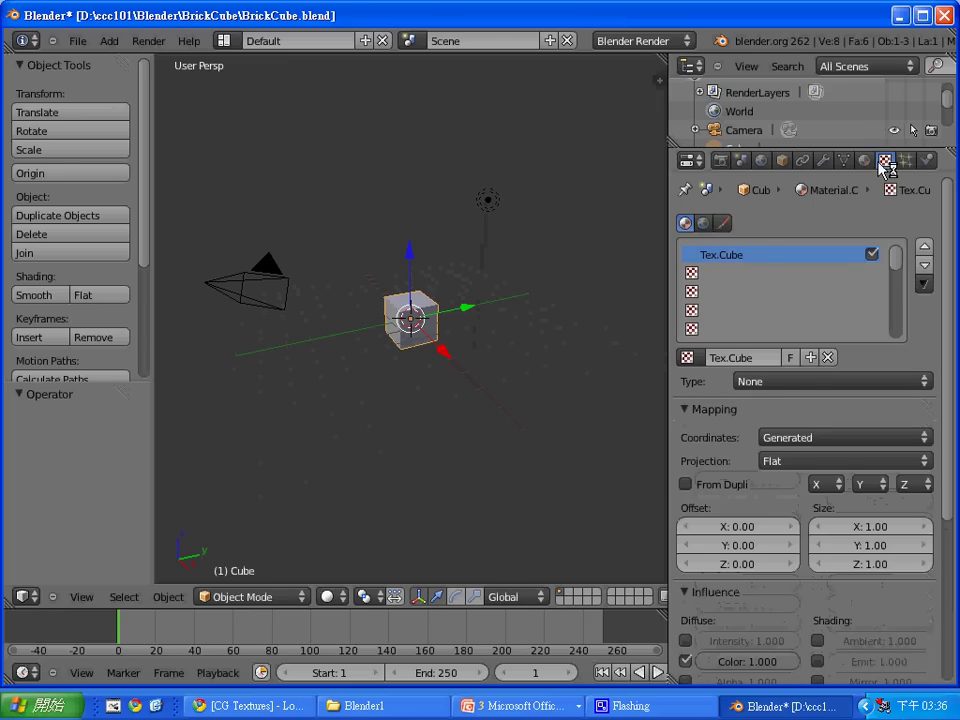
left_click(760, 383)
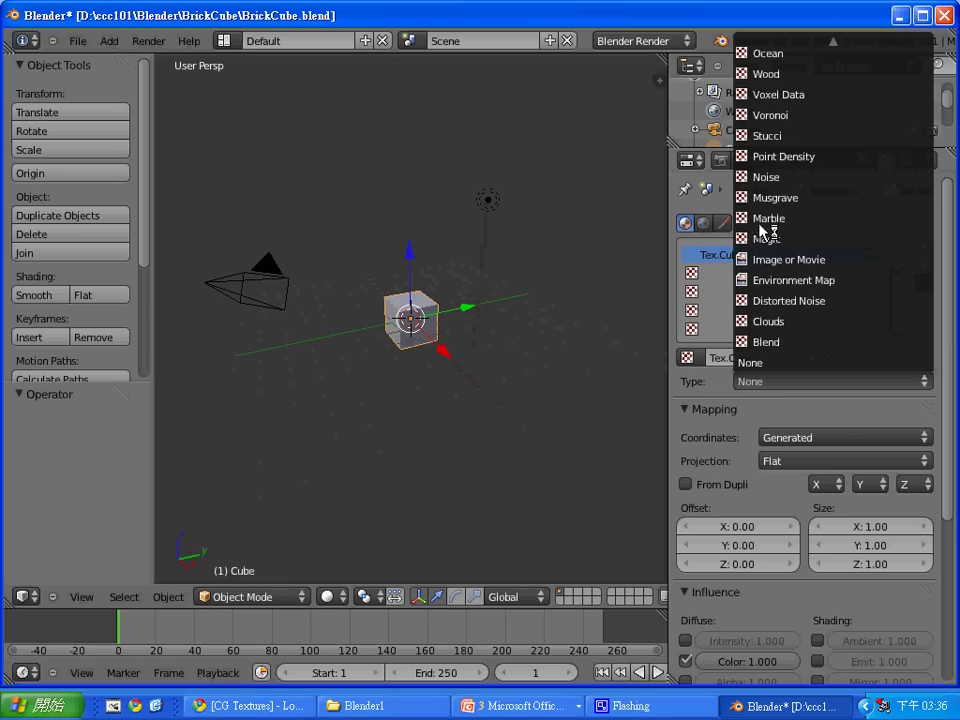
left_click(788, 322)
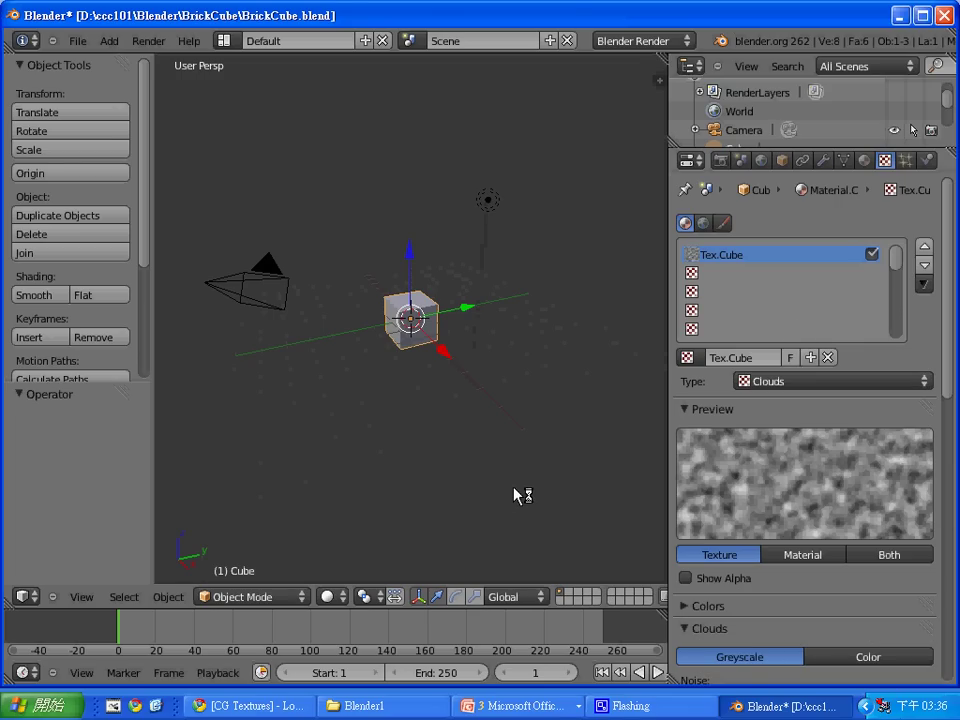
key("F12")
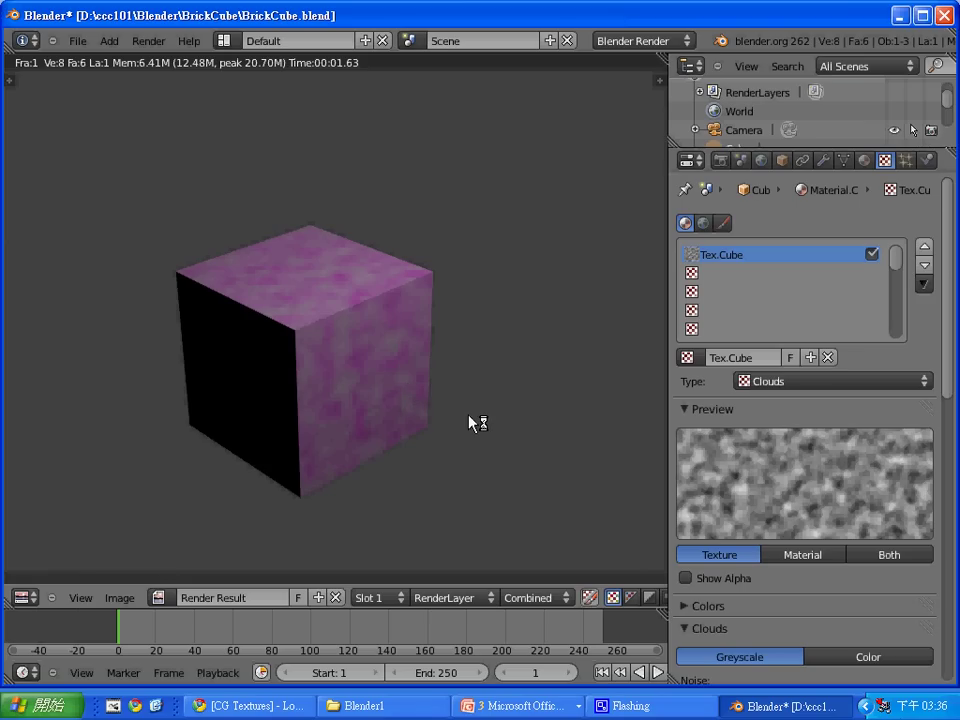
Close the render, scroll the Properties panel and open Tex.Cube's texture Type list
key("Escape")
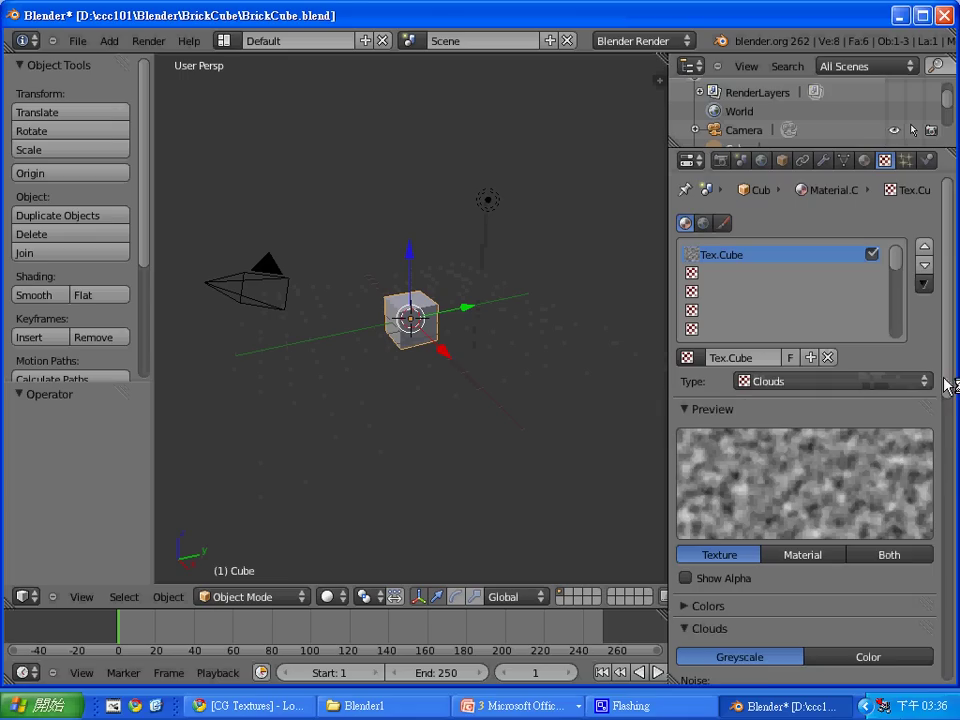
left_click_drag(948, 383, 950, 405)
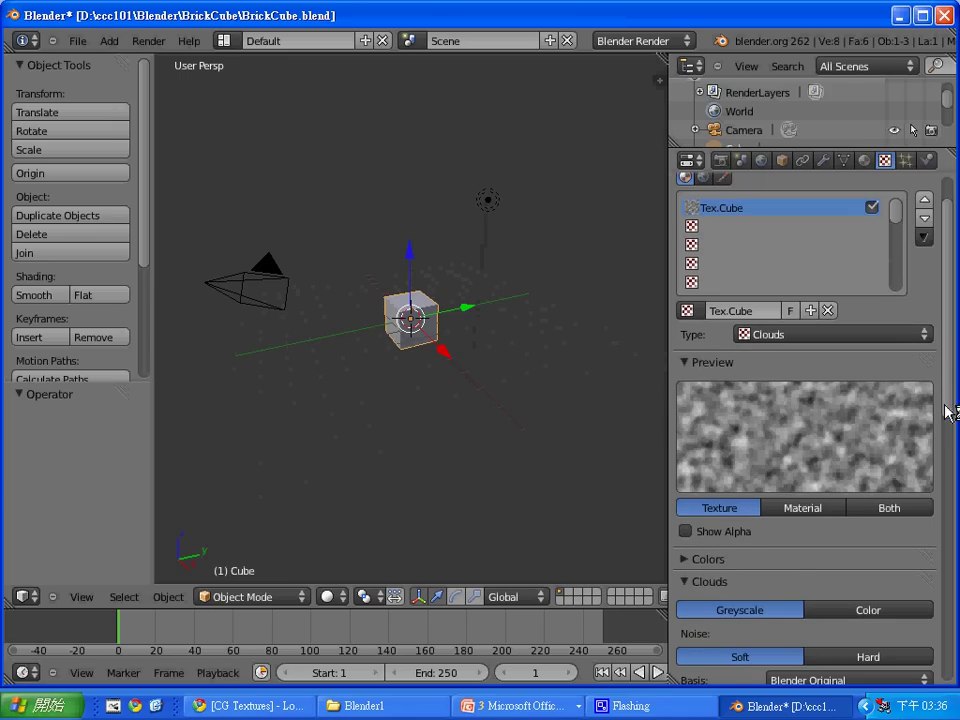
left_click_drag(951, 362, 949, 349)
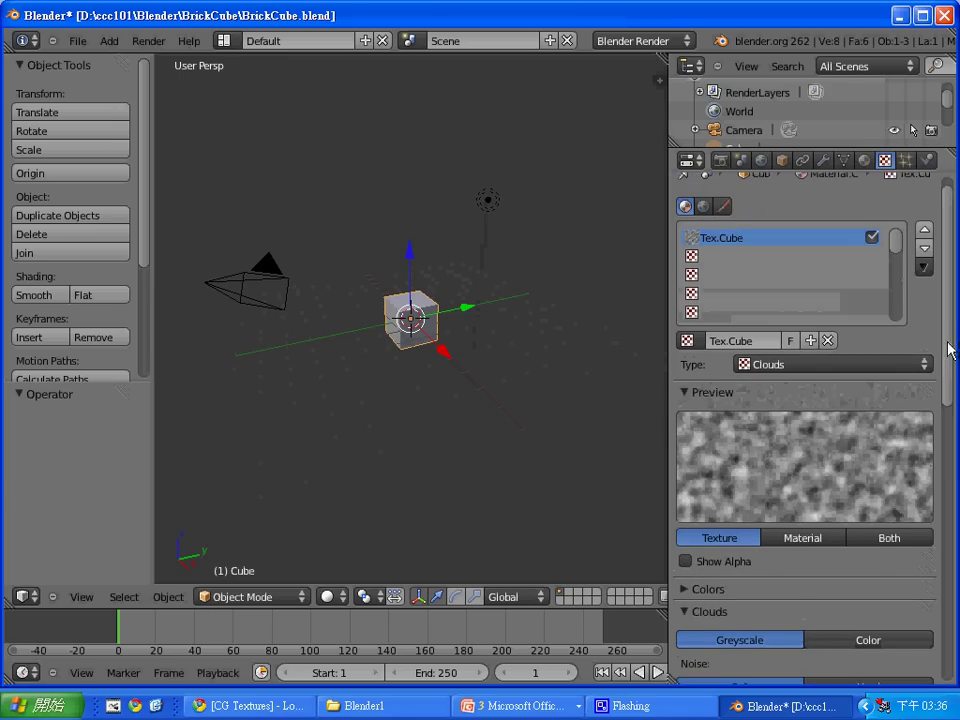
left_click(910, 368)
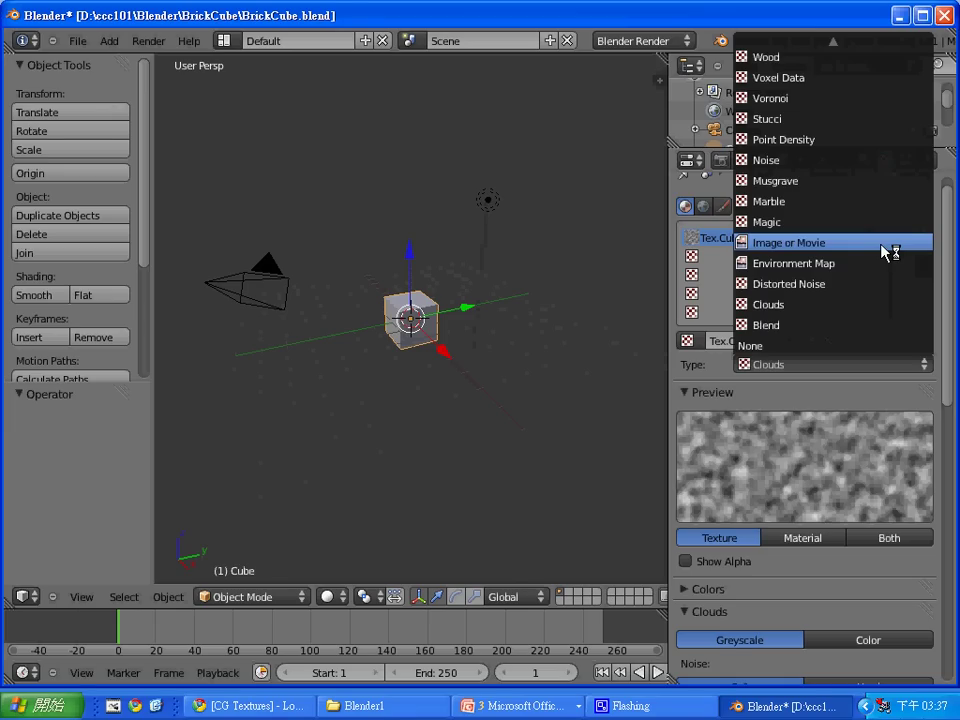
Make Tex.Cube an Image texture loading the brick JPG, then test-render the brick-brown cube
left_click(881, 244)
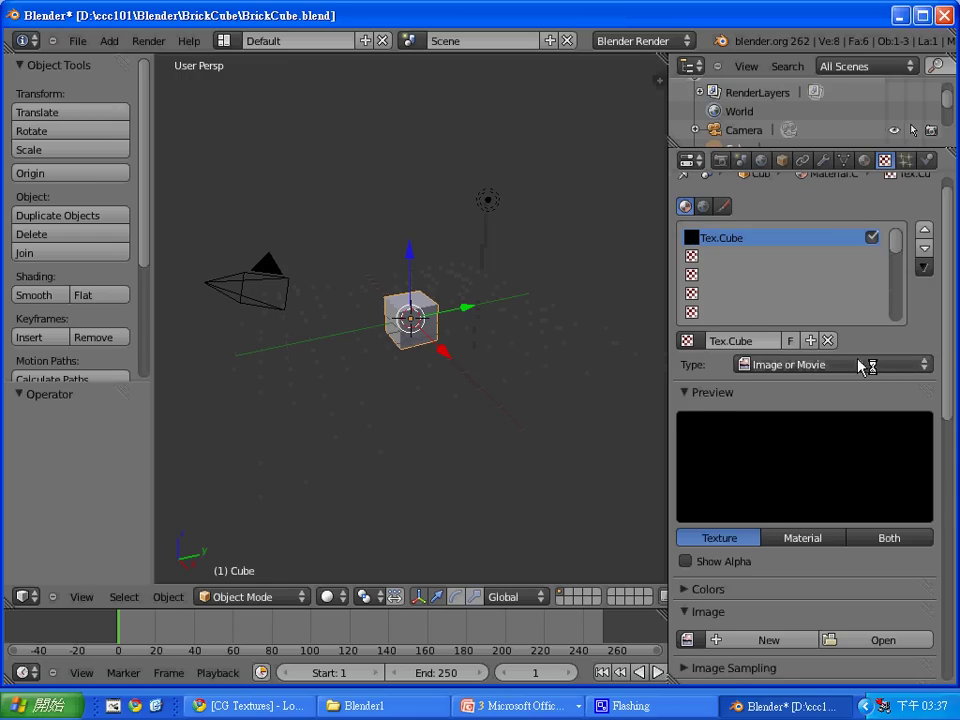
scroll(953, 385, "down", 1)
left_click_drag(953, 388, 949, 488)
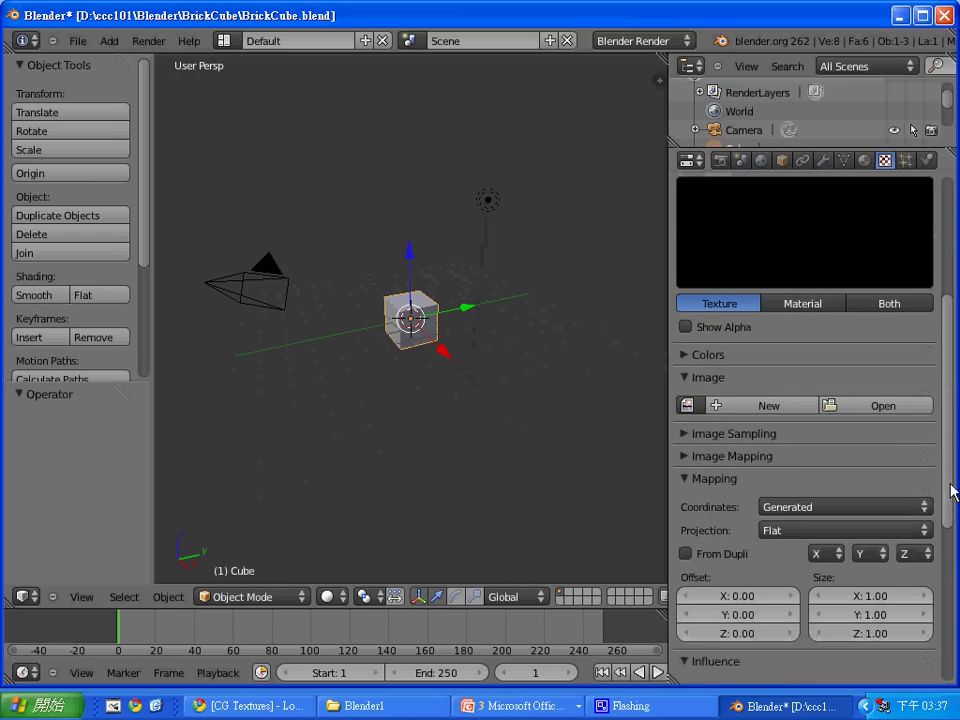
left_click(893, 406)
left_click(893, 406)
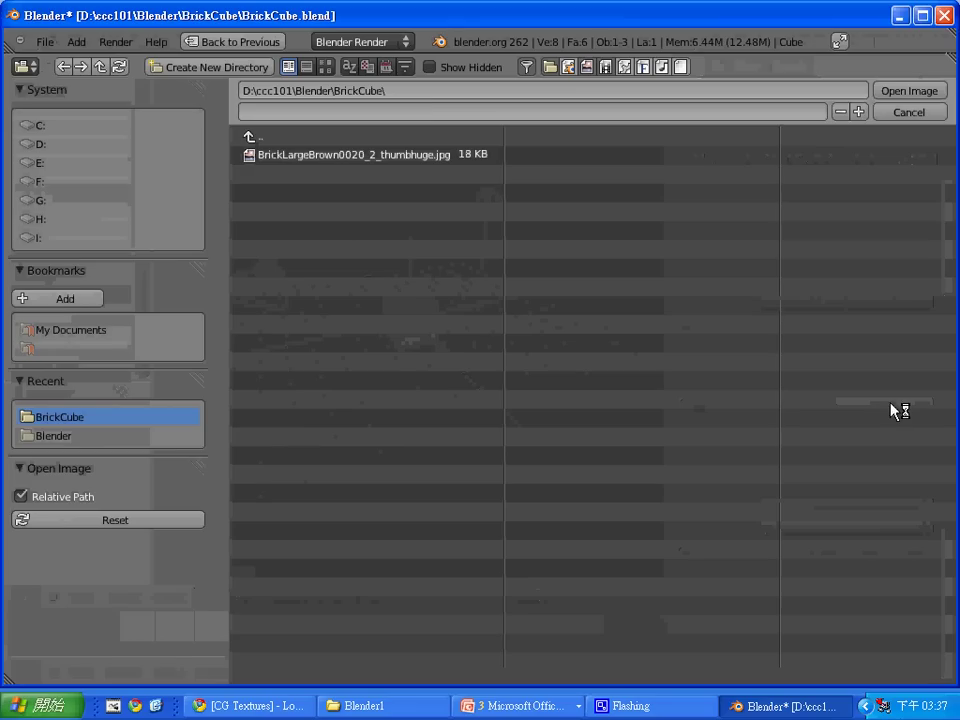
left_click(358, 162)
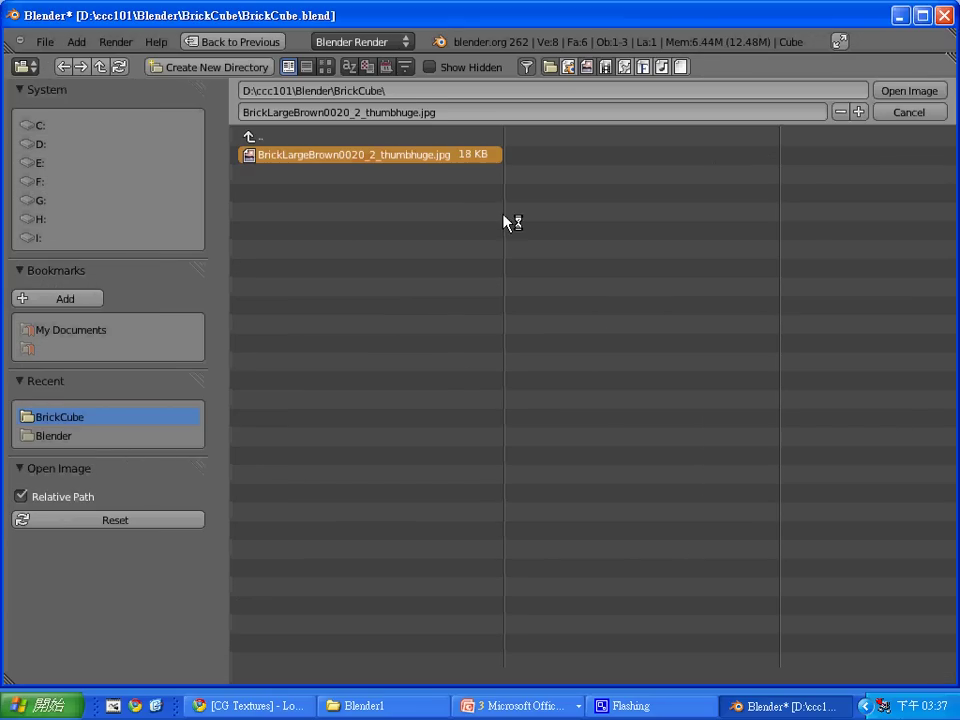
left_click(932, 92)
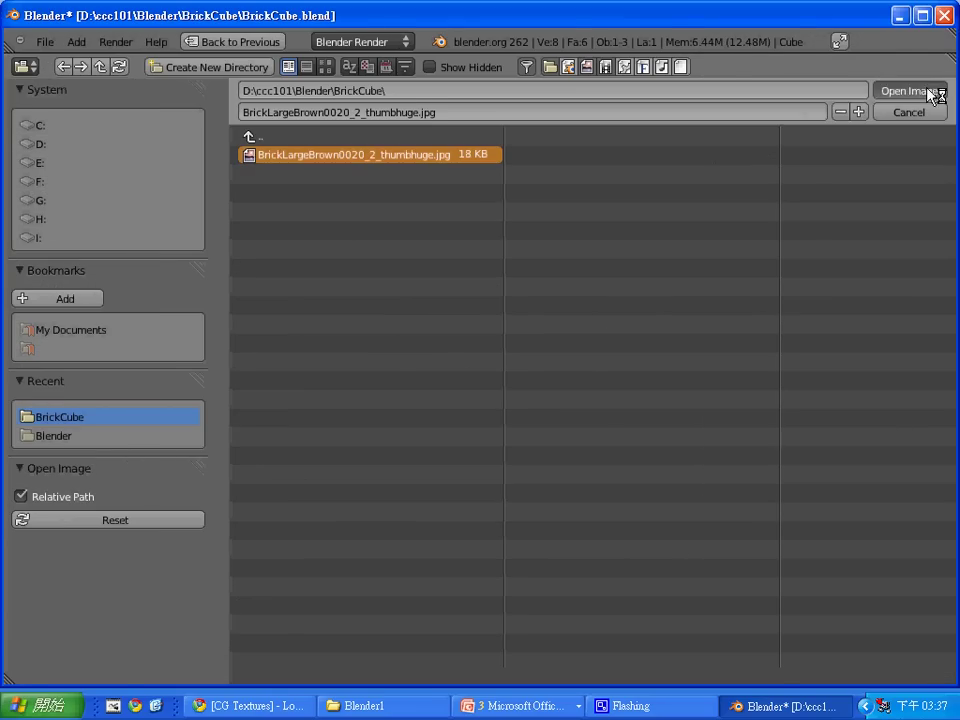
left_click(495, 394)
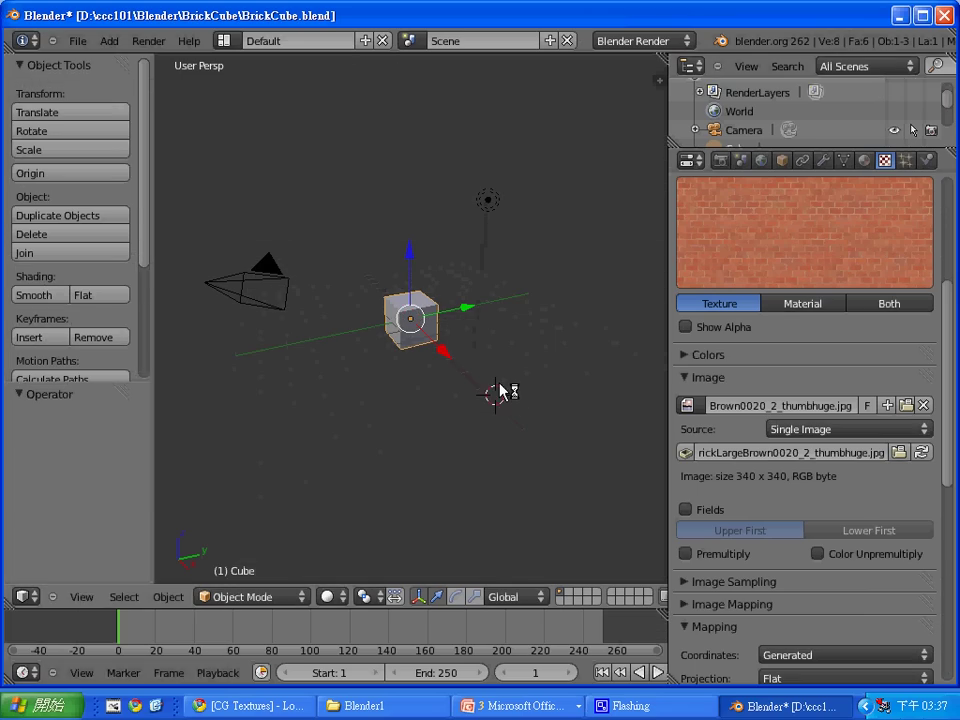
key("F12")
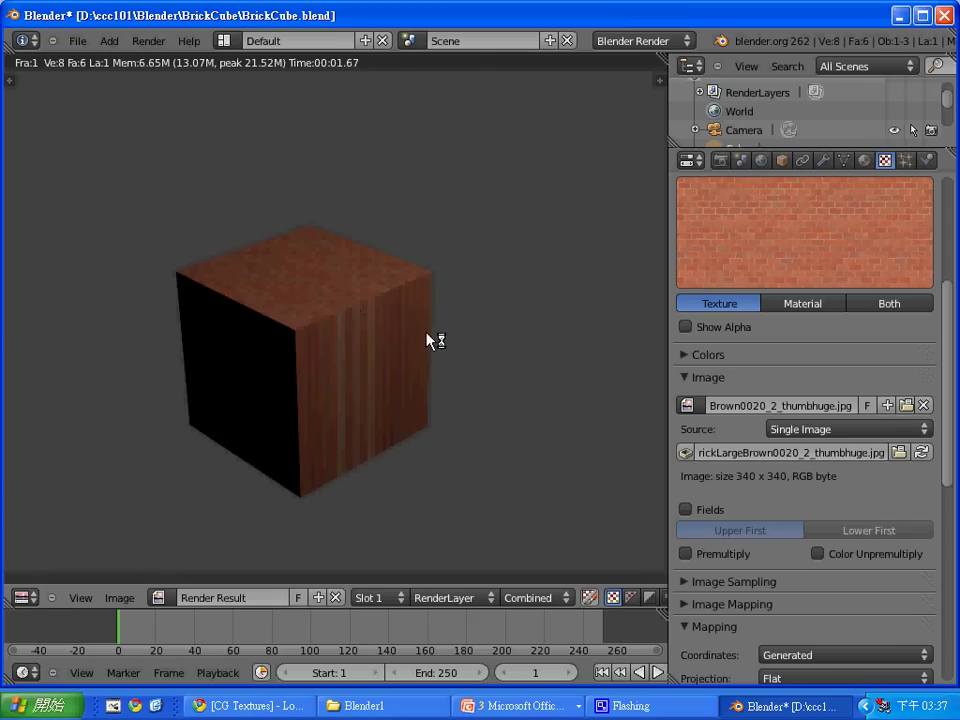
key("Escape")
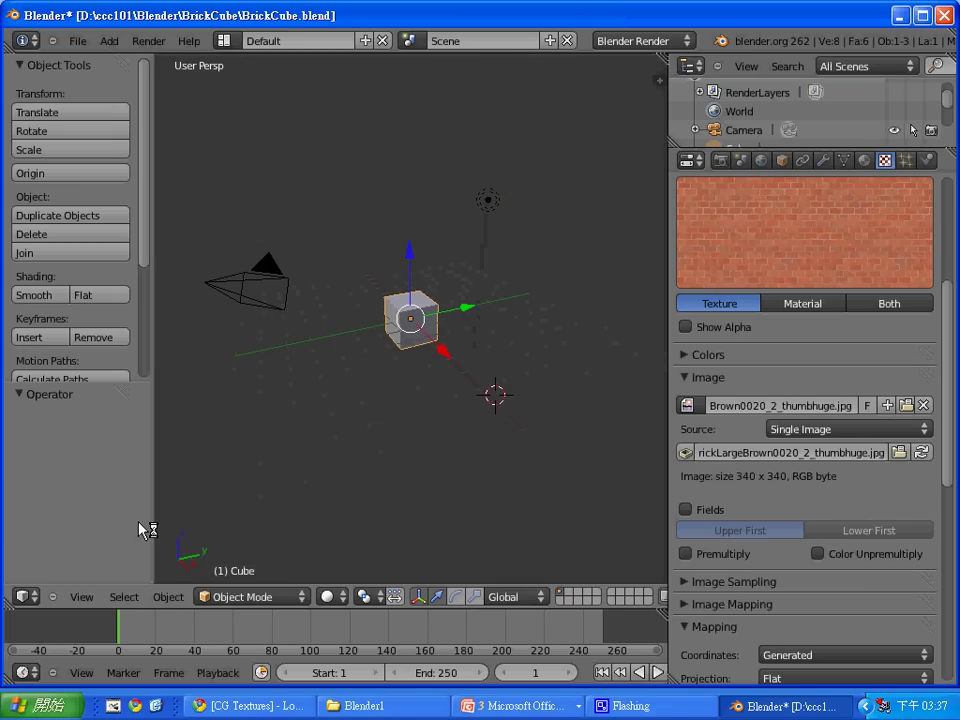
Hide the tool shelf and switch the 3D view to Top view
key("t")
left_click(81, 596)
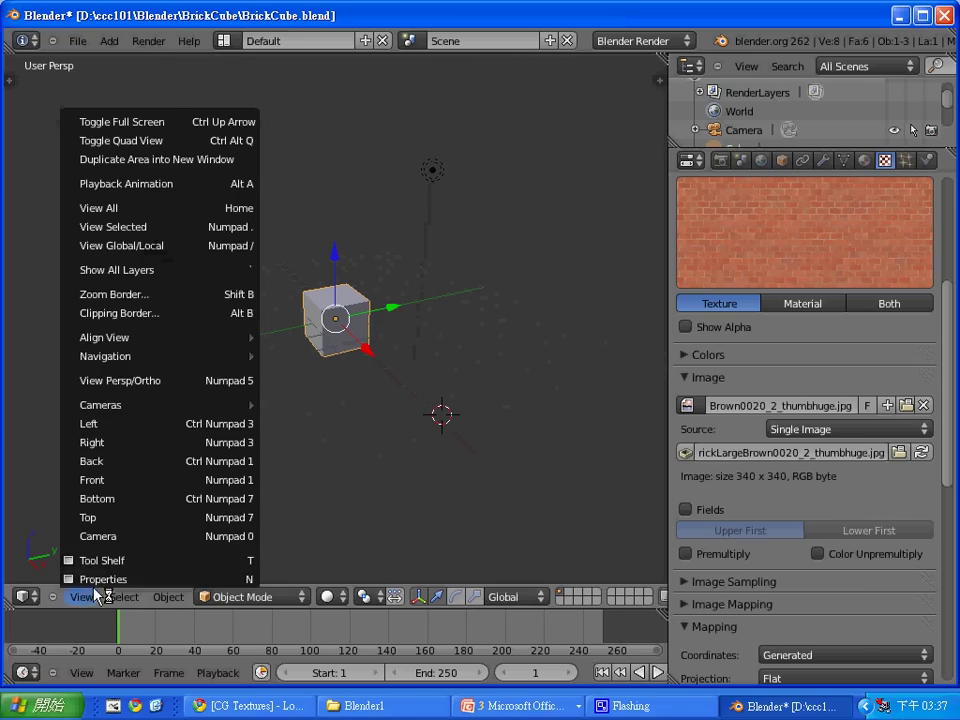
left_click(120, 524)
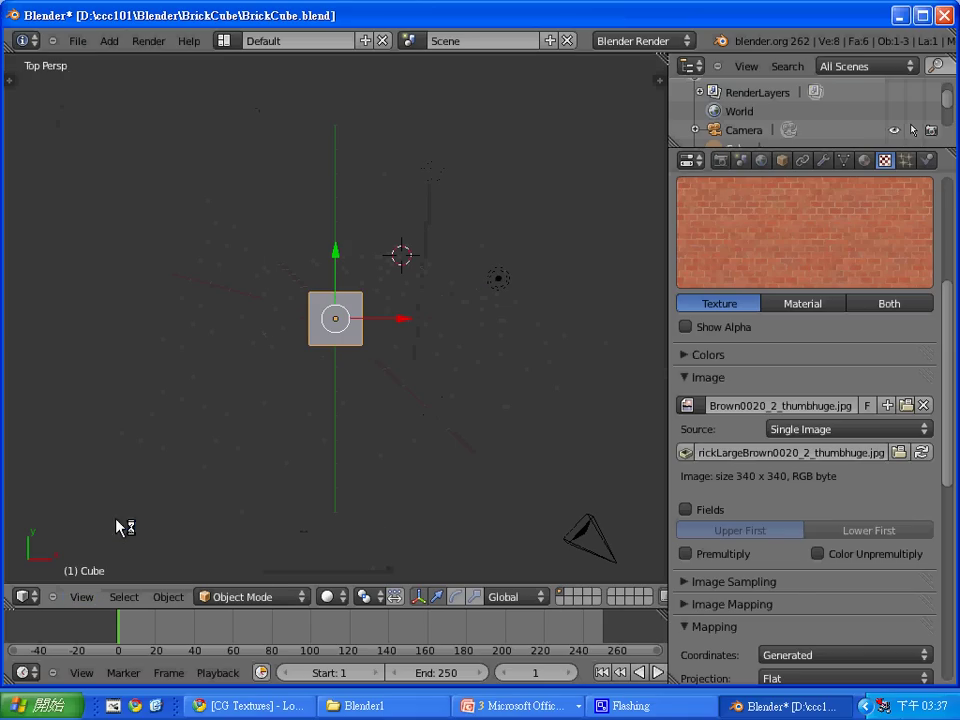
Duplicate the lamp twice, placing copies below and upper left of the cube, then reselect the cube
right_click(499, 280)
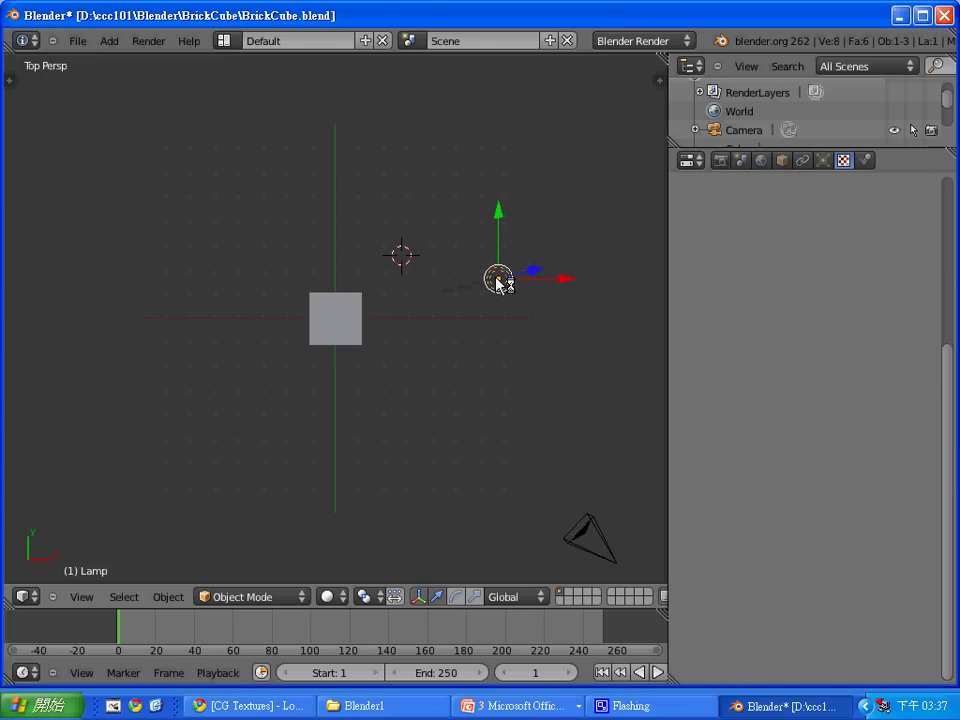
key("shift+d")
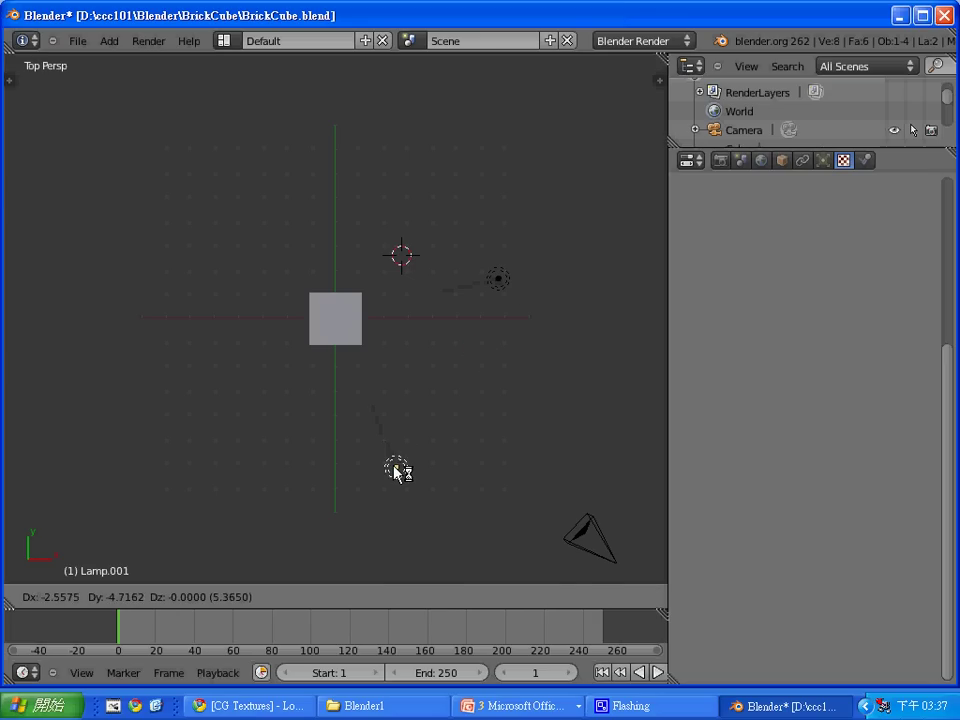
left_click(397, 470)
key("shift+d")
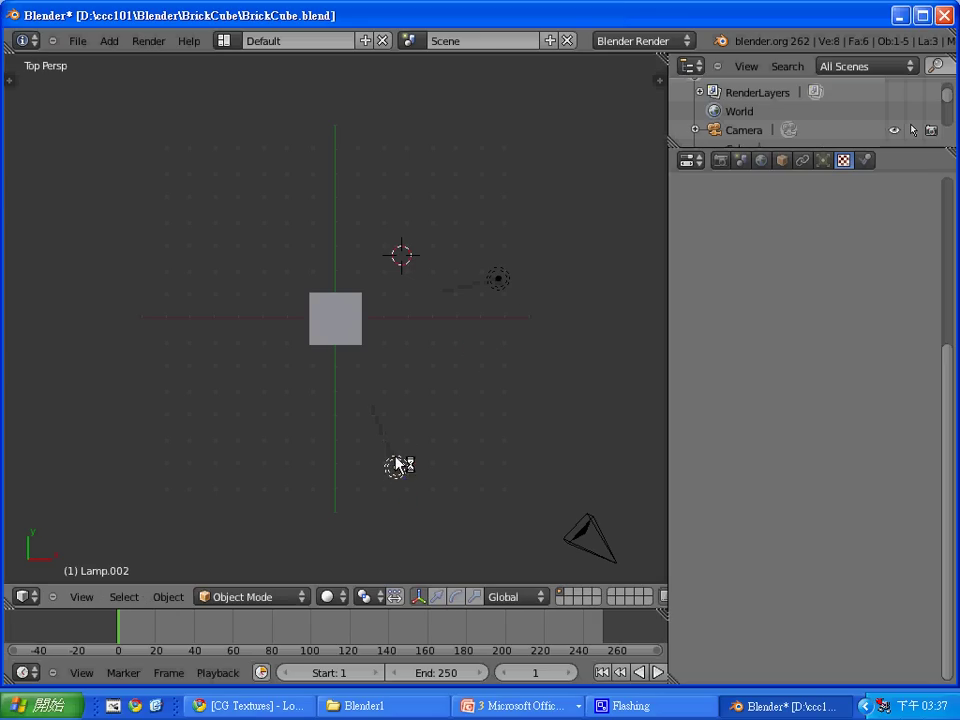
left_click(264, 215)
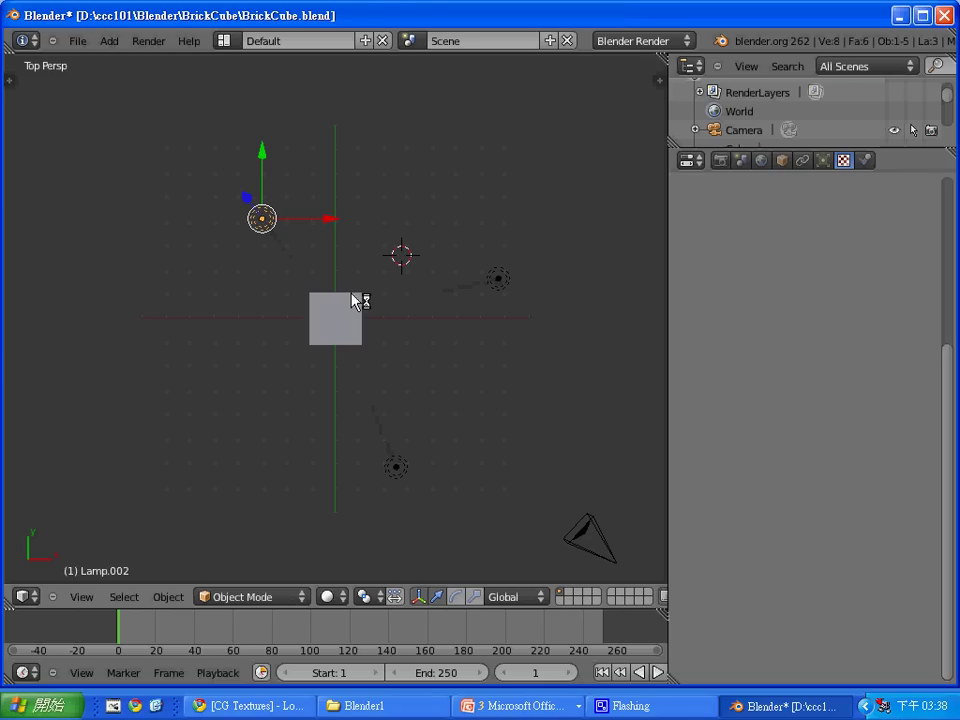
right_click(350, 335)
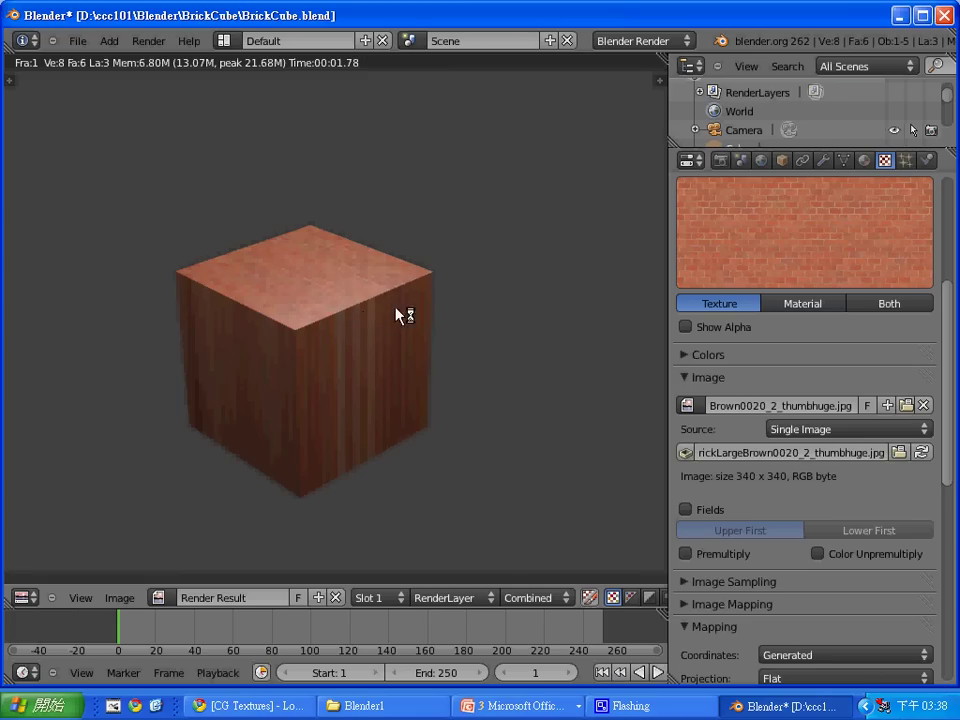
Move the camera to a spot nearer the cube and render a test image from there
key("Escape")
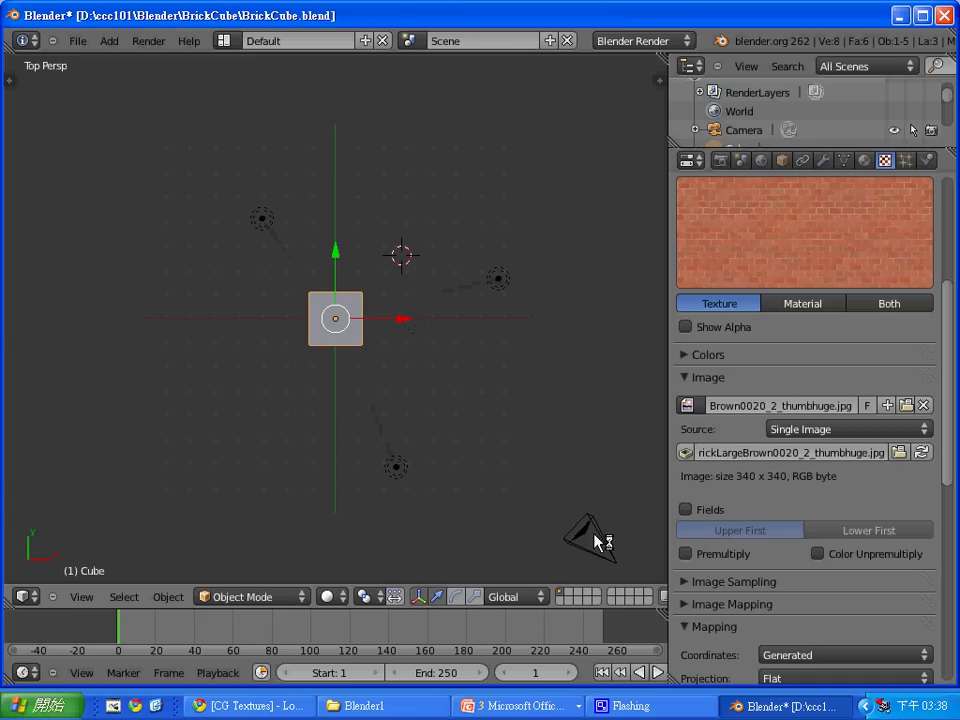
right_click(594, 540)
key("g")
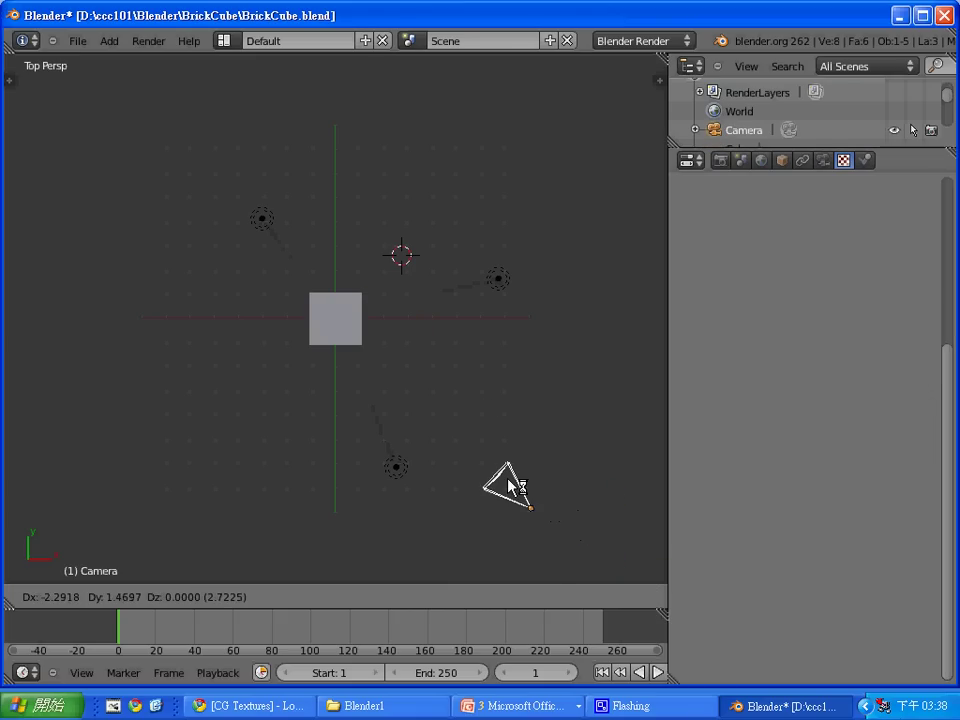
left_click(507, 477)
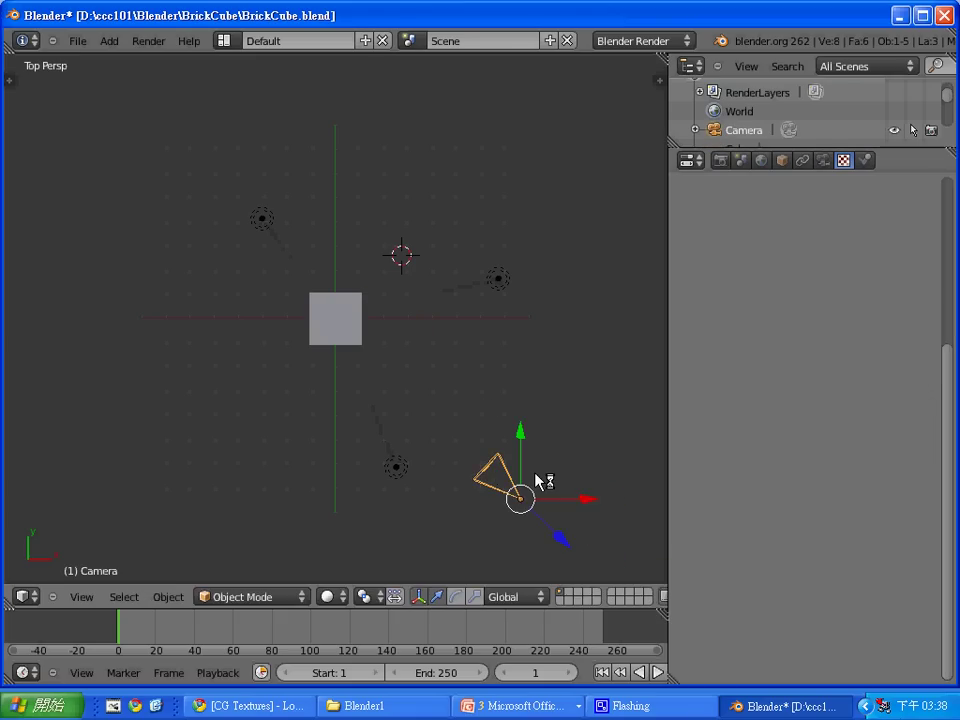
key("F12")
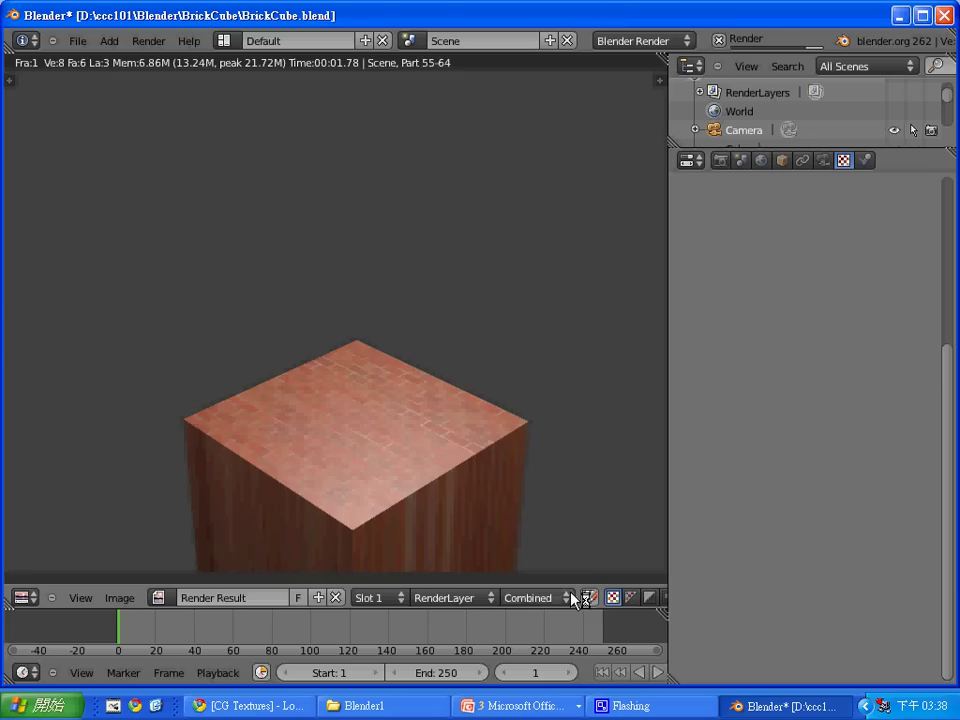
key("Escape")
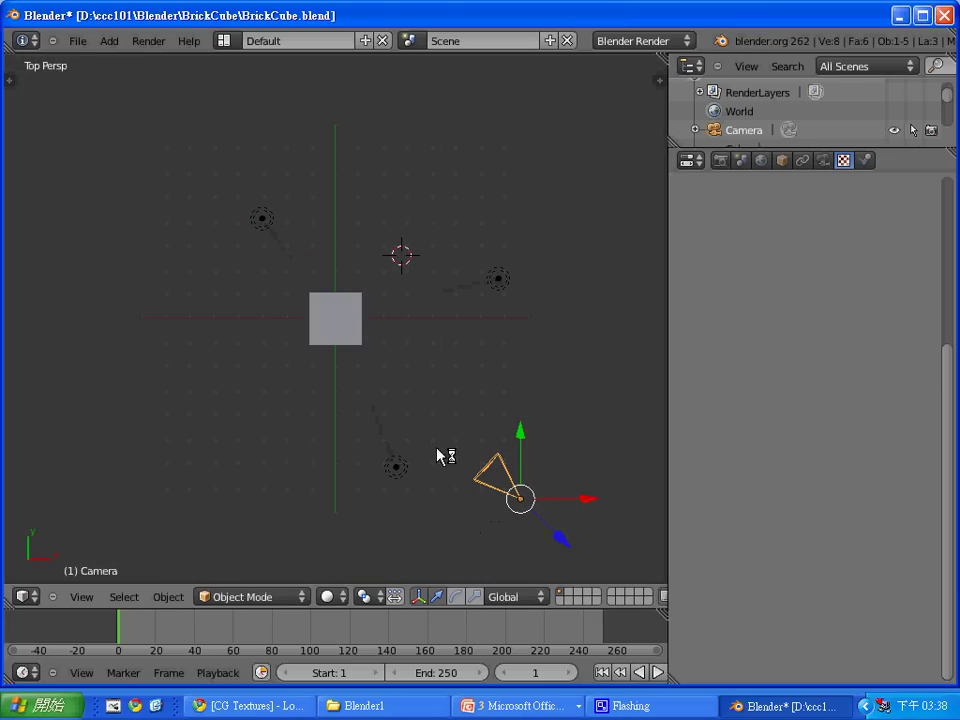
Give the camera a Track To constraint targeting the cube, then render the new framing
right_click(347, 335)
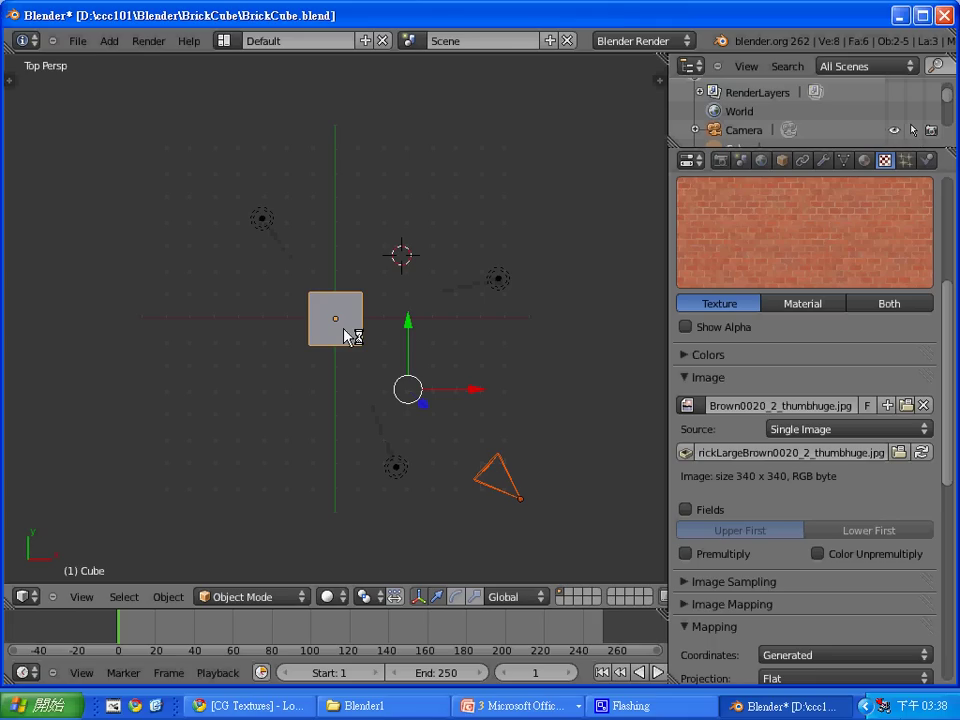
key("ctrl+t")
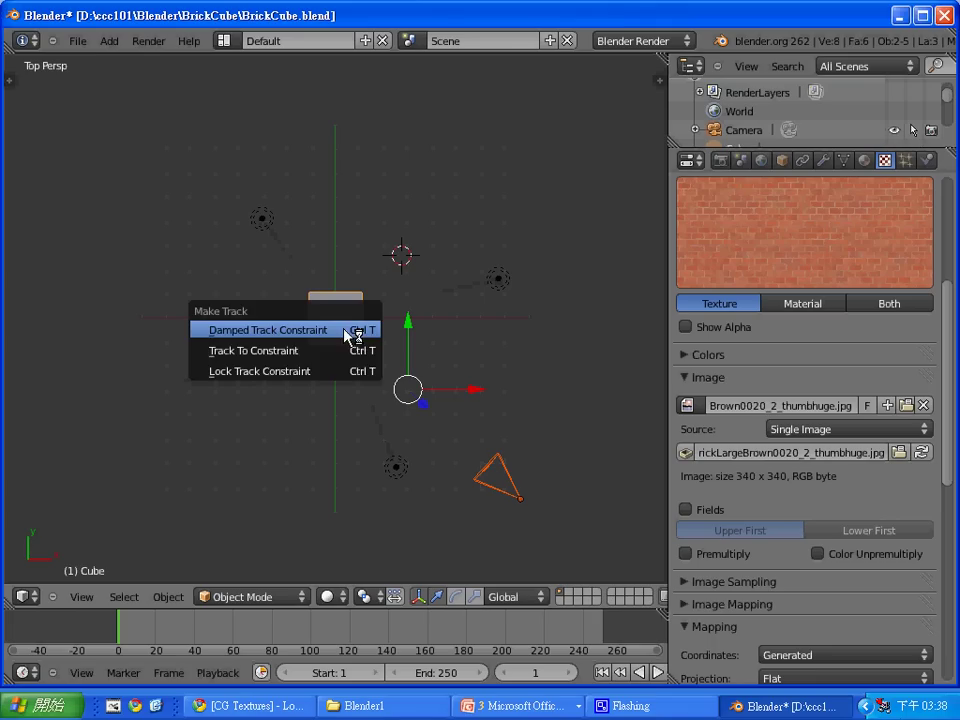
key("Return")
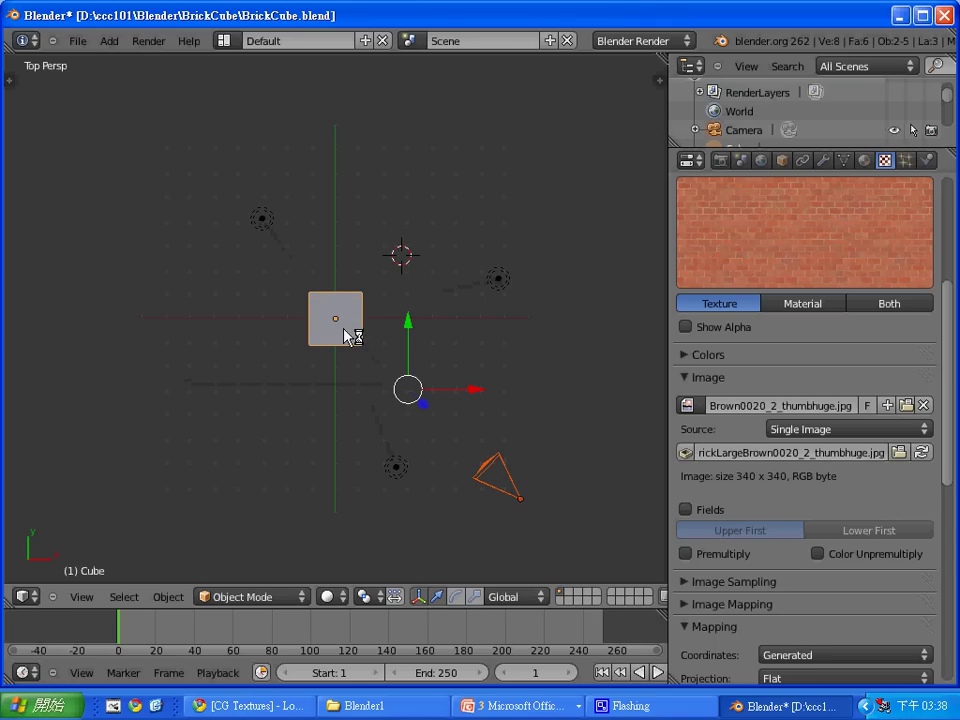
key("F12")
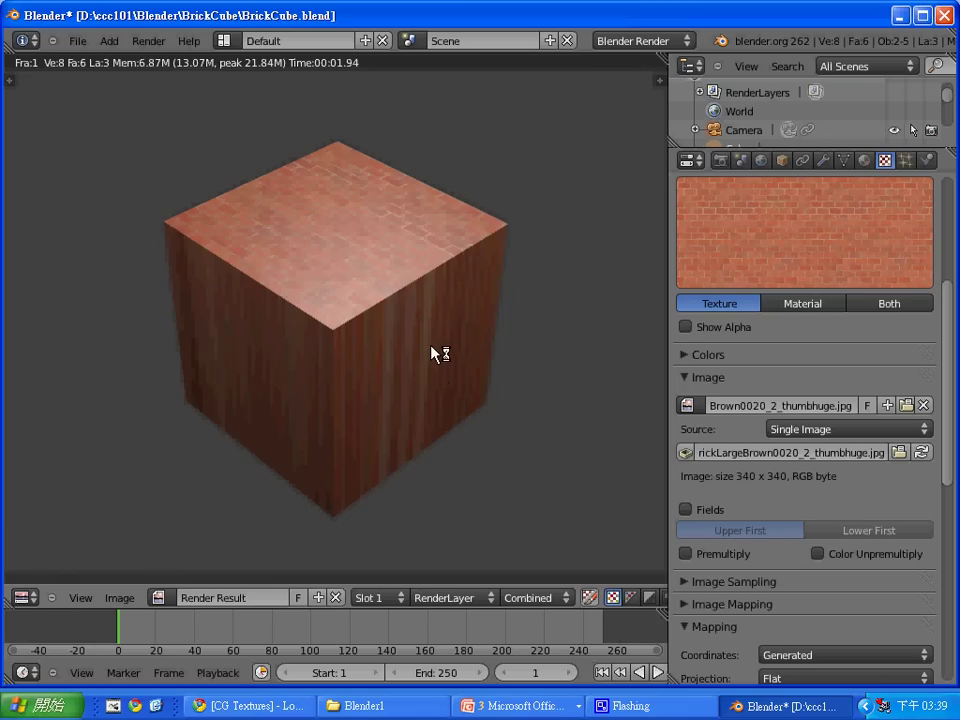
Close the render and scroll the Texture properties to Tex.Cube's Mapping panel
key("Escape")
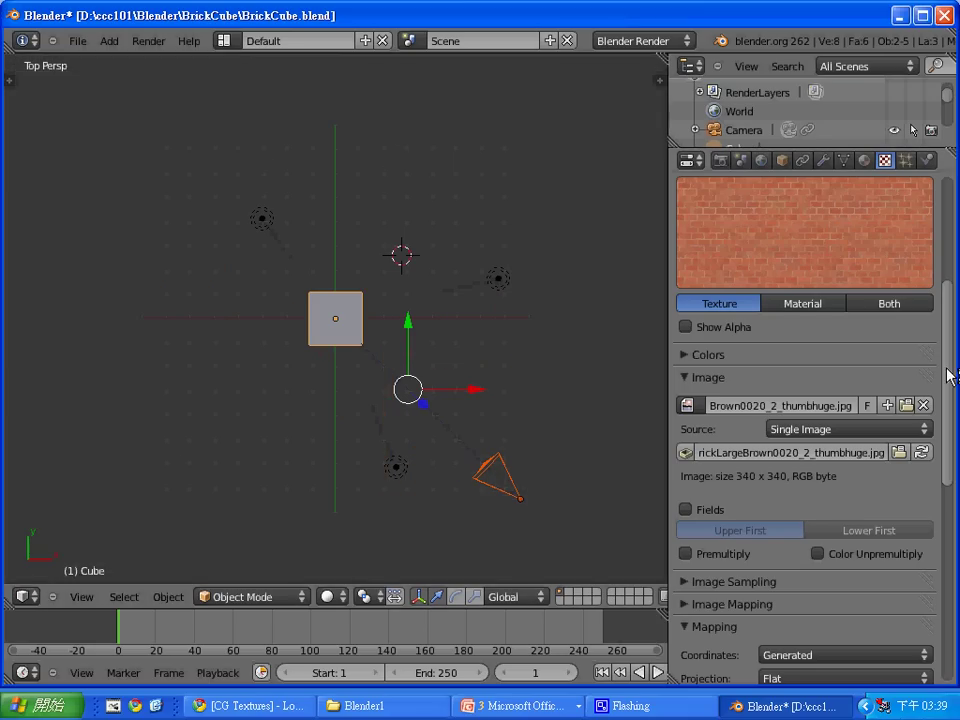
left_click_drag(947, 377, 948, 585)
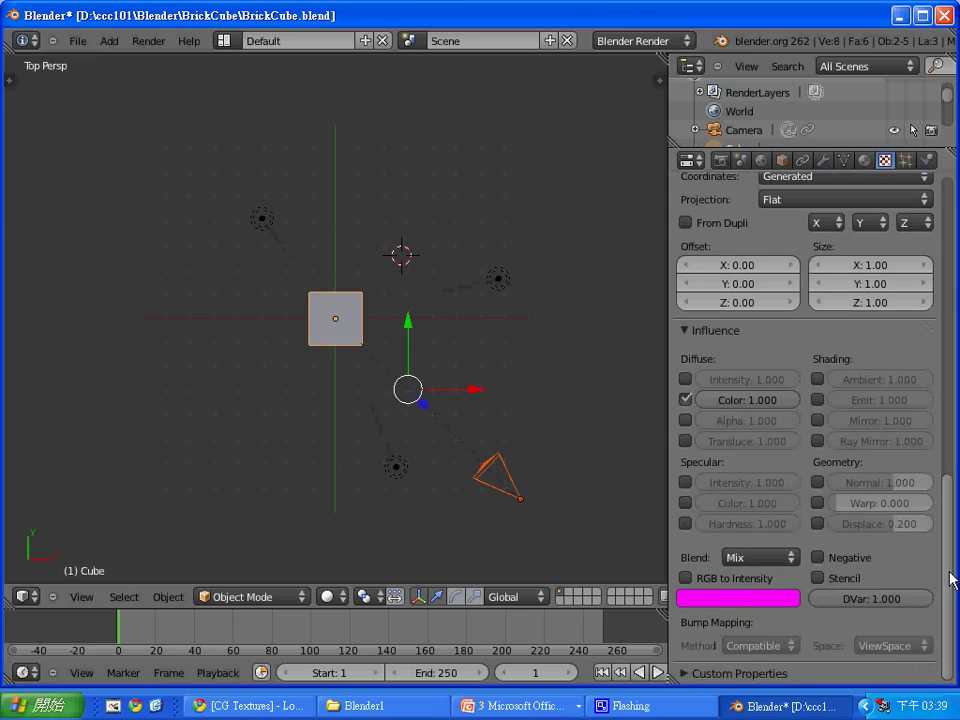
scroll(950, 578, "up", 1)
scroll(785, 462, "up", 5)
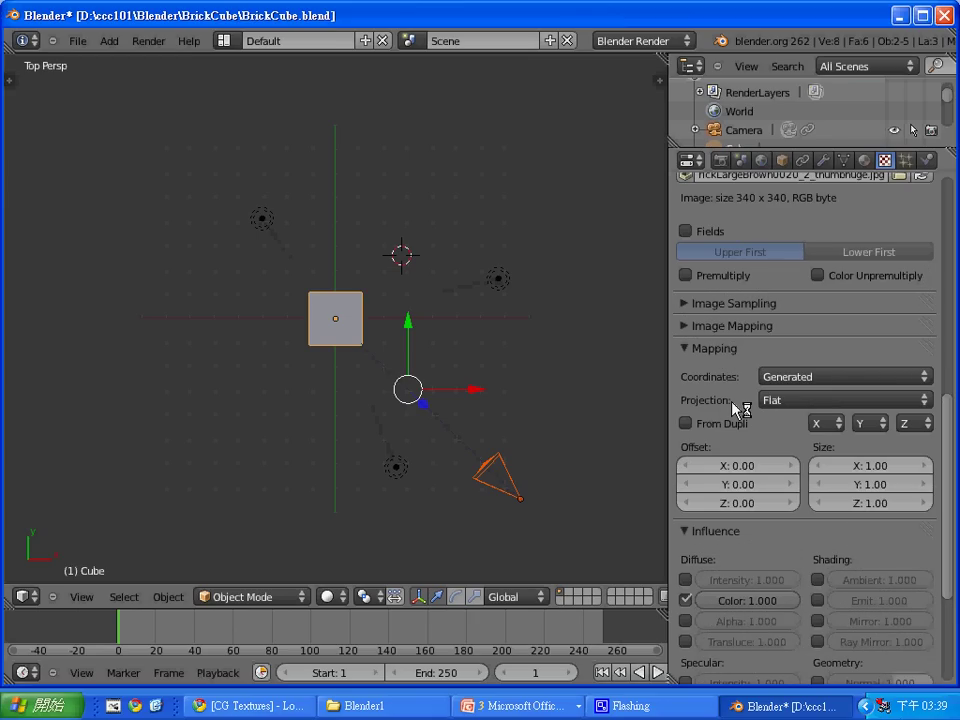
Change Tex.Cube's mapping projection from Flat to Cube
left_click(811, 410)
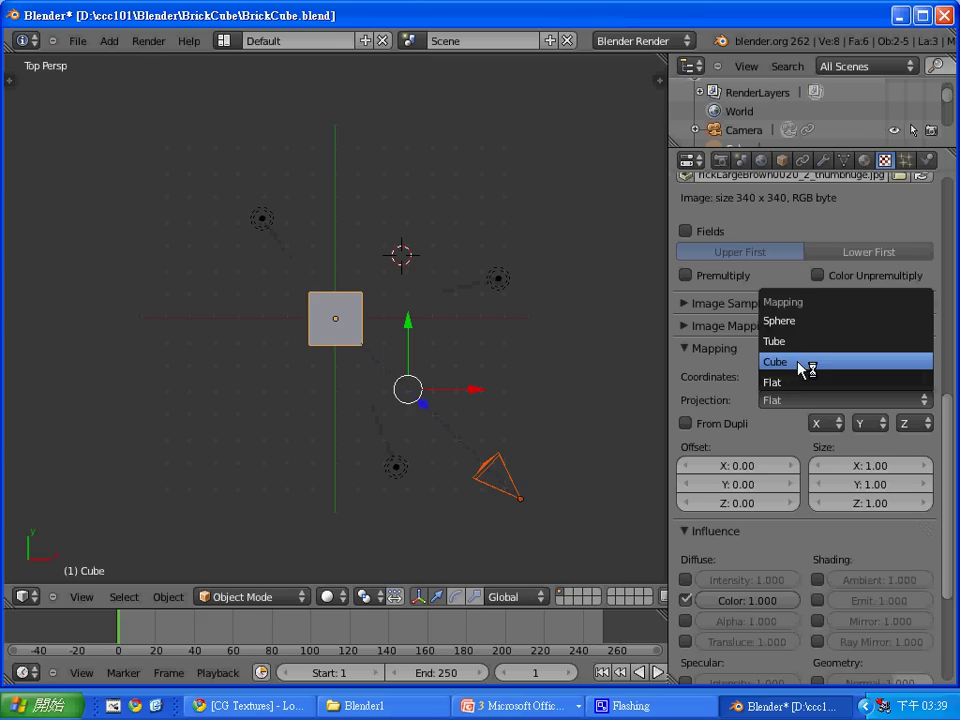
left_click(795, 362)
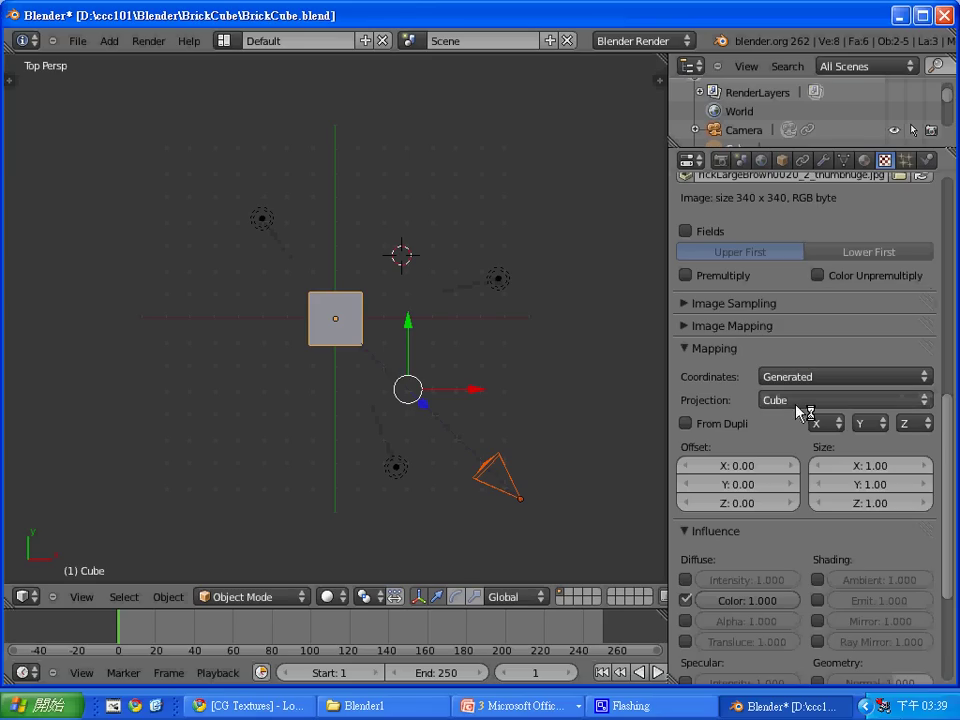
left_click(808, 400)
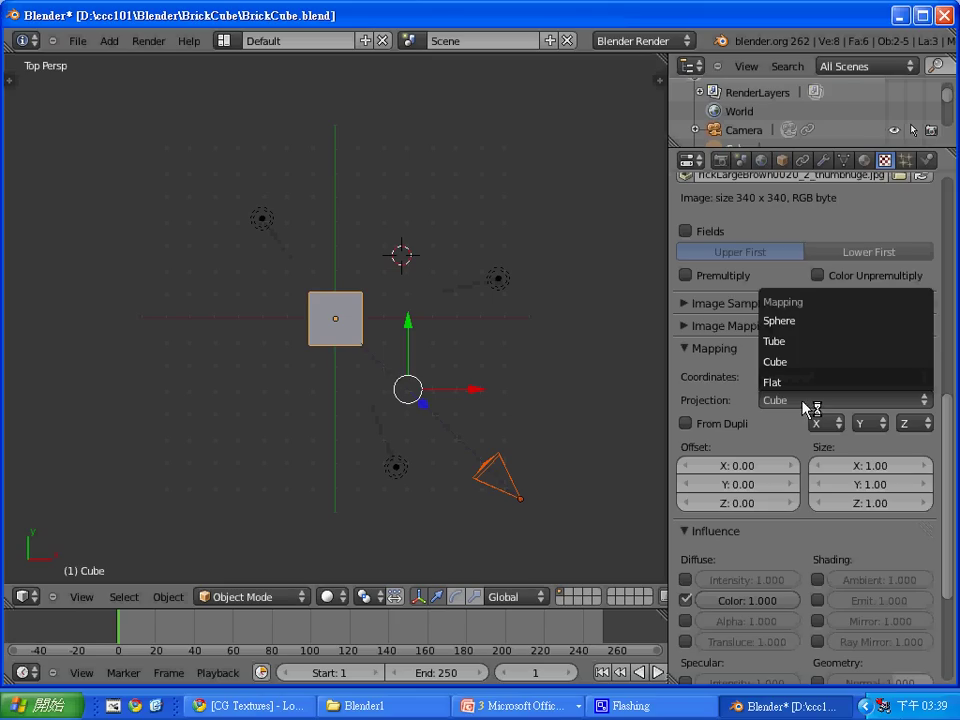
left_click(800, 410)
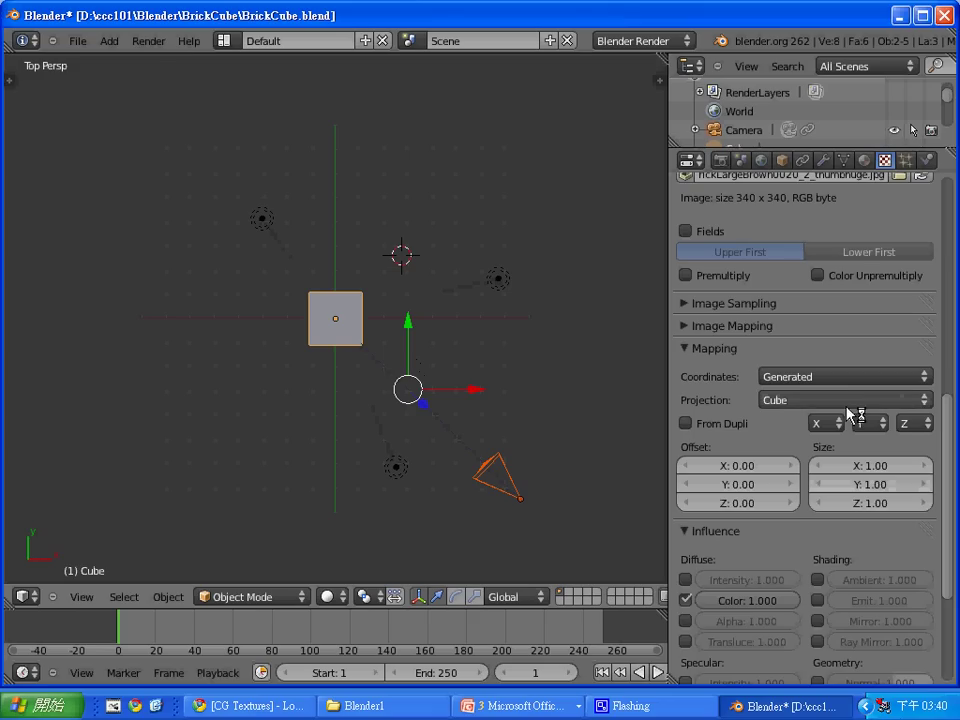
left_click(478, 358)
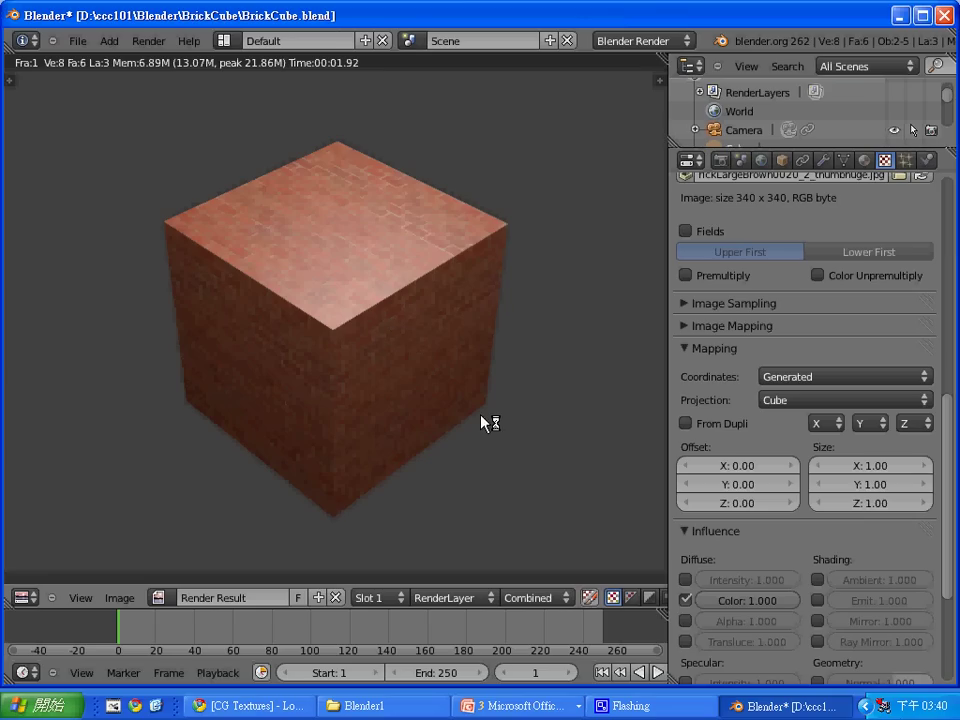
Close the render and expand the brick texture's colour adjustment settings
key("Escape")
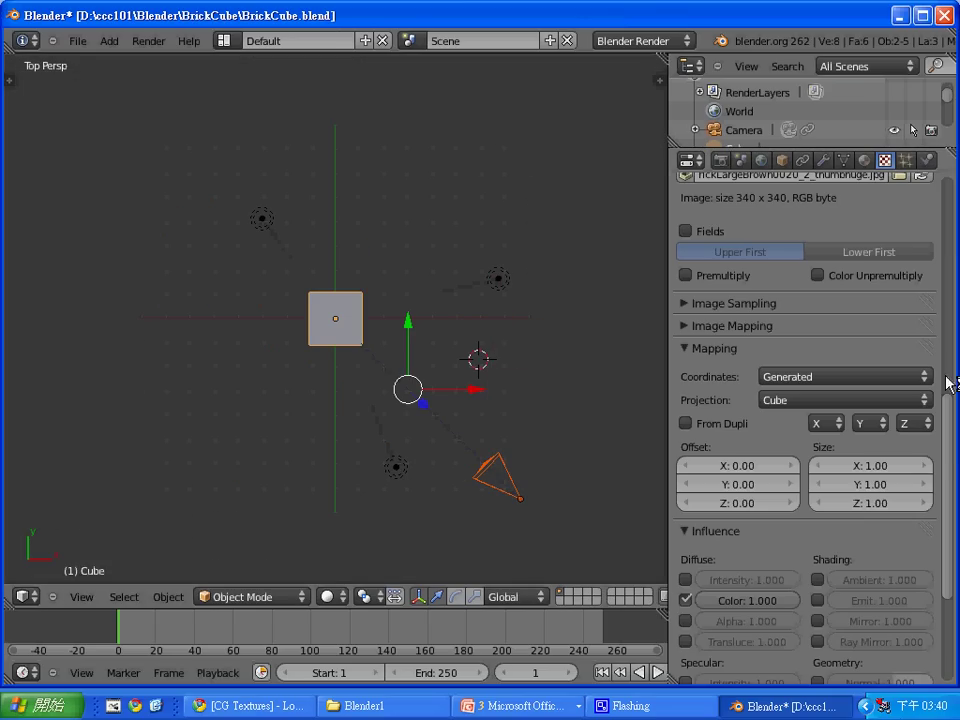
left_click_drag(948, 455, 928, 233)
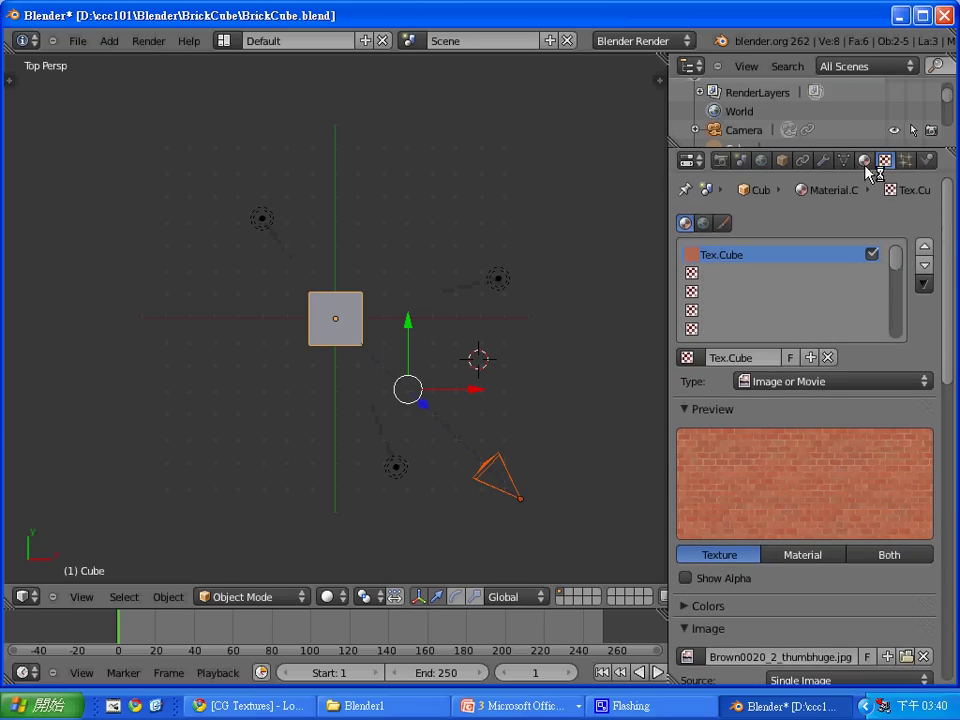
left_click_drag(948, 245, 950, 295)
left_click(692, 449)
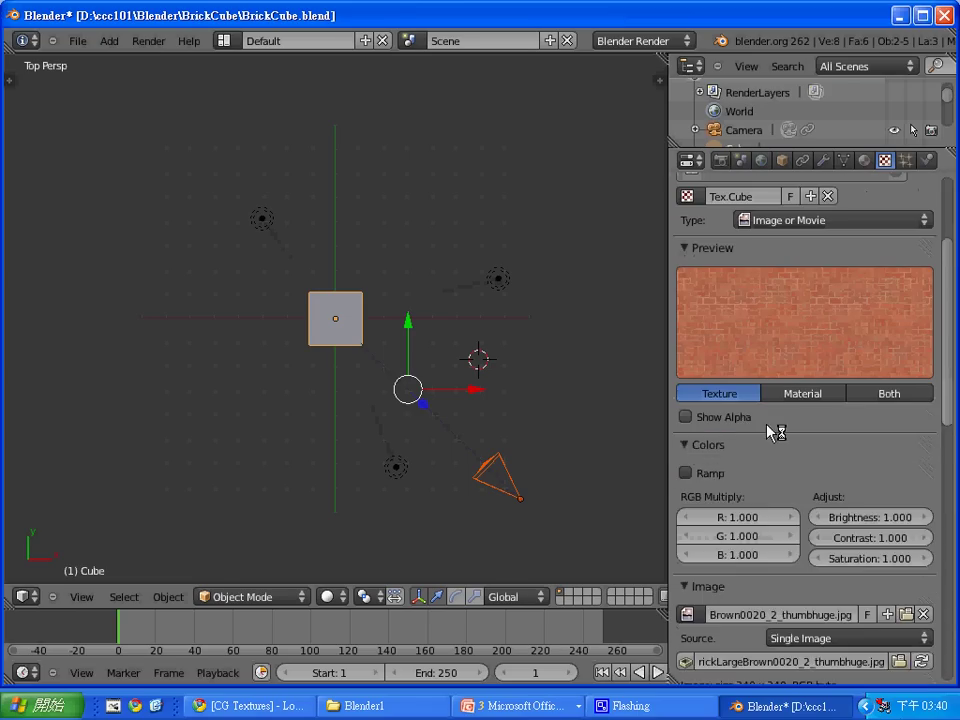
Set the cube material's specular intensity to 0.1 and render the brick cube
left_click(865, 161)
left_click_drag(950, 255, 938, 392)
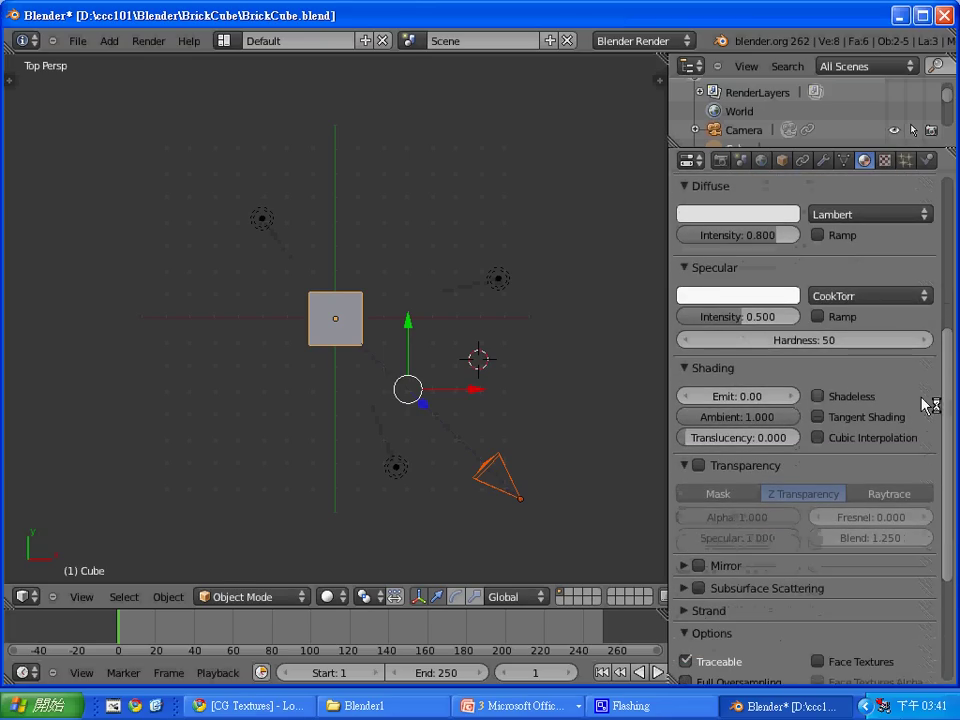
left_click(752, 318)
type("0.")
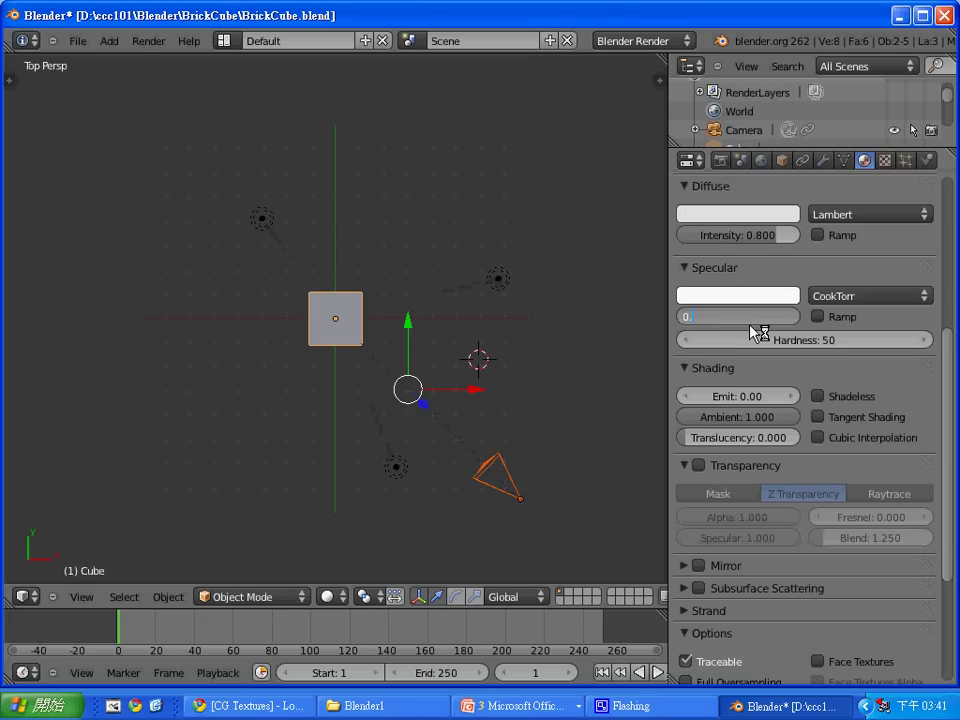
type("1")
key("Return")
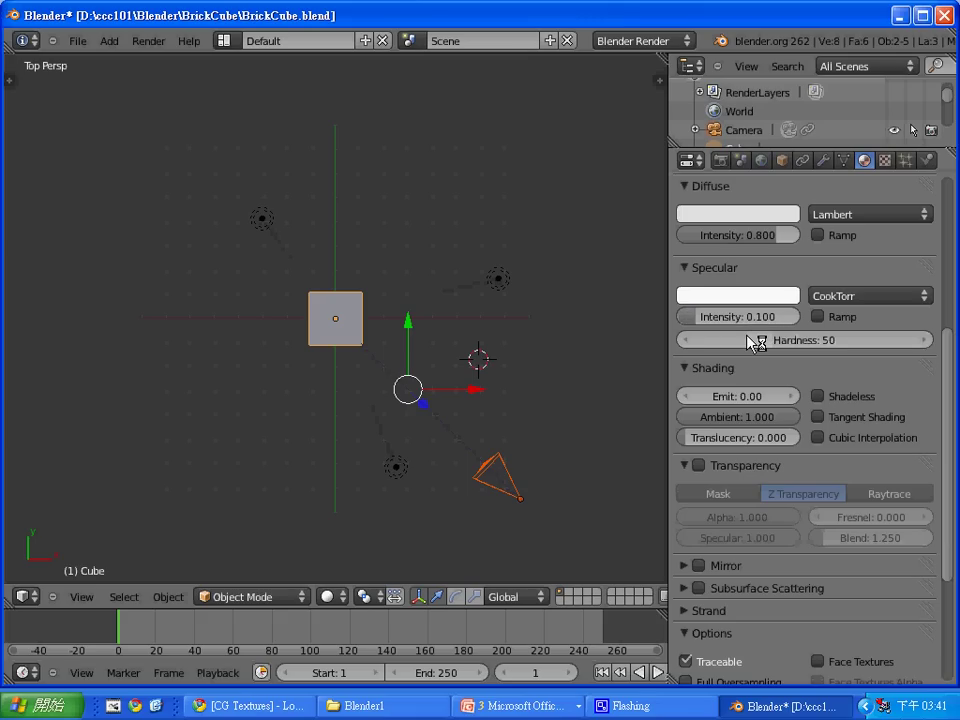
key("F12")
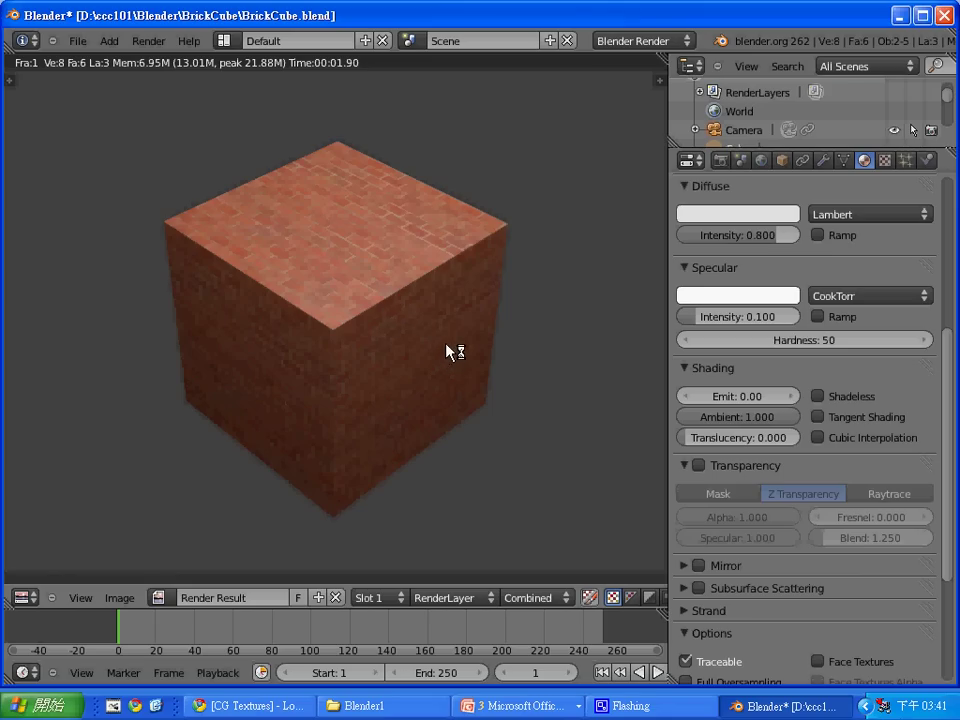
Using the scale manipulator, shrink the cube along X, stretch it along Y, and render
key("Escape")
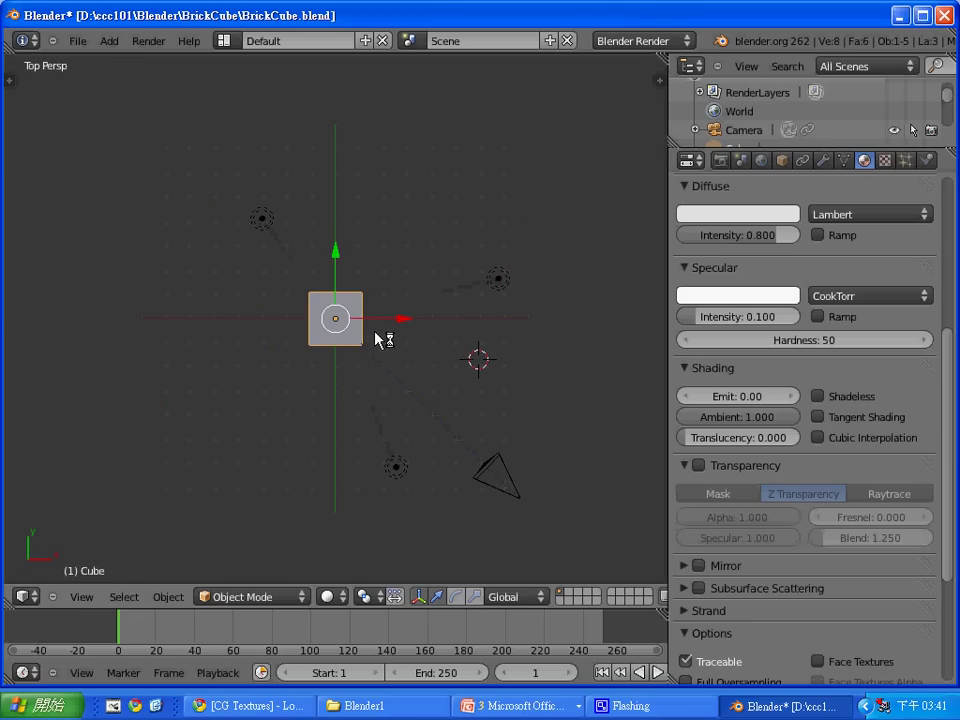
left_click(476, 597)
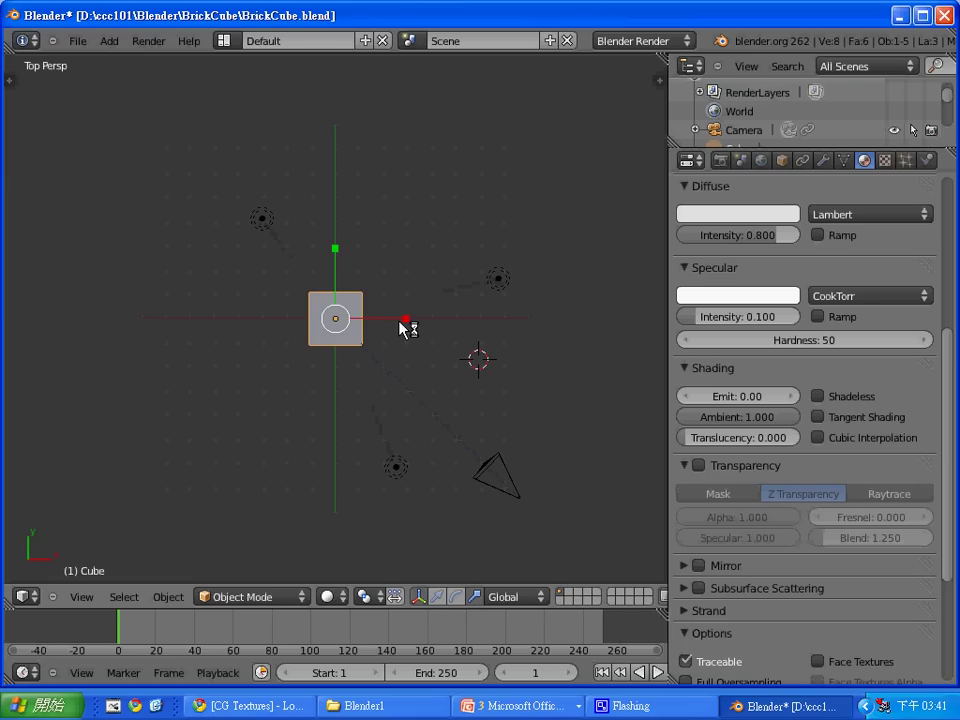
left_click_drag(409, 319, 353, 320)
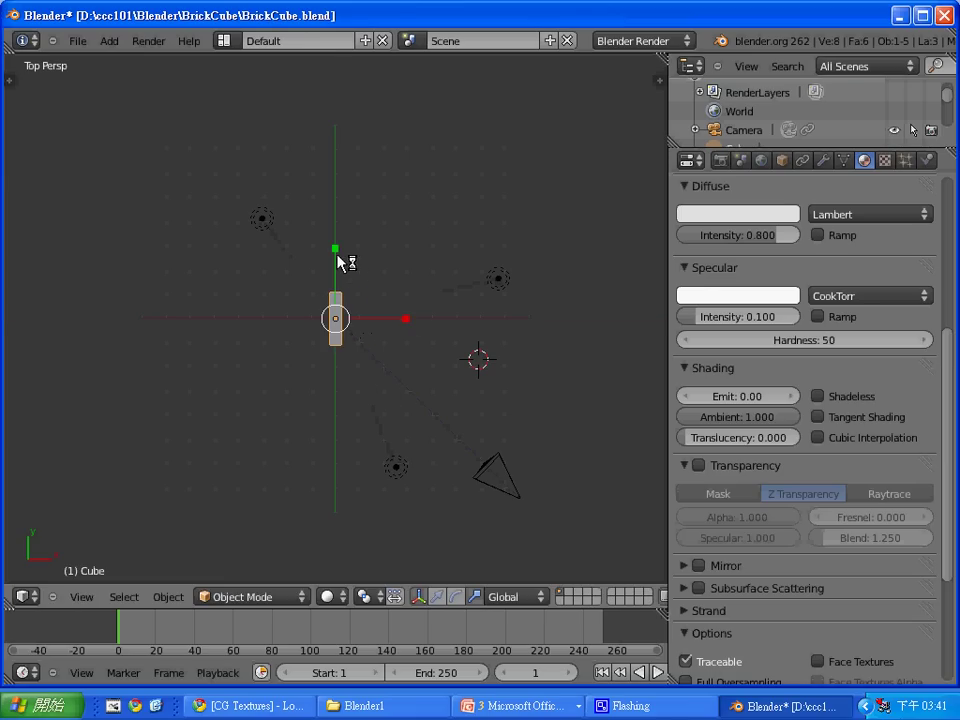
mouse_move(334, 252)
left_mouse_down()
mouse_move(323, 160)
mouse_move(333, 31)
mouse_move(338, 203)
left_mouse_up()
left_click_drag(338, 250, 338, 240)
key("F12")
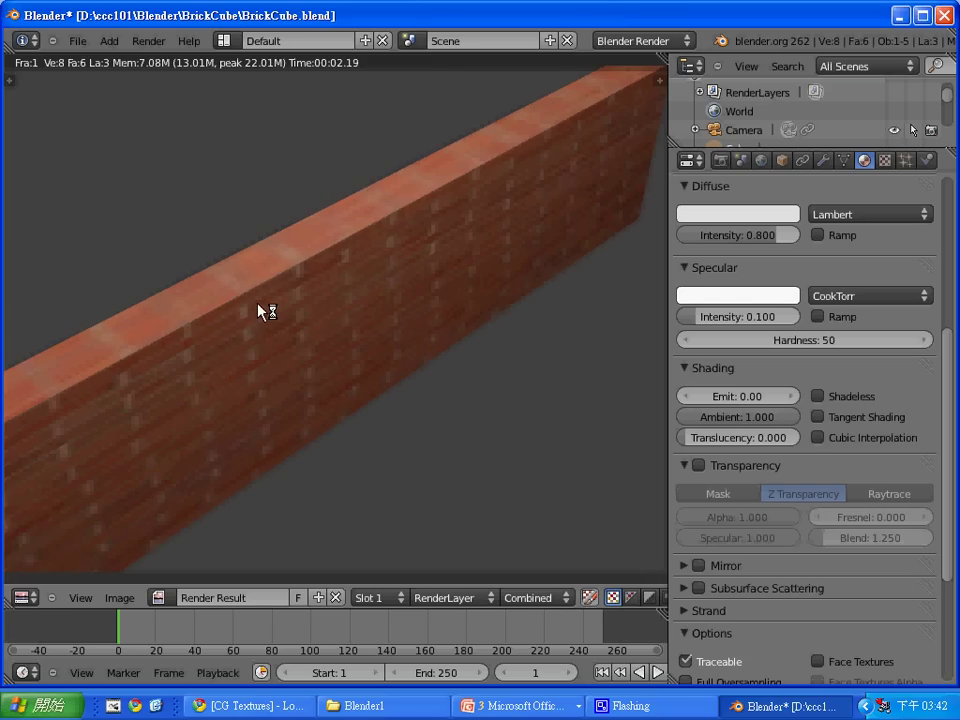
Scale the wall slightly thinner along X and render it again
key("Escape")
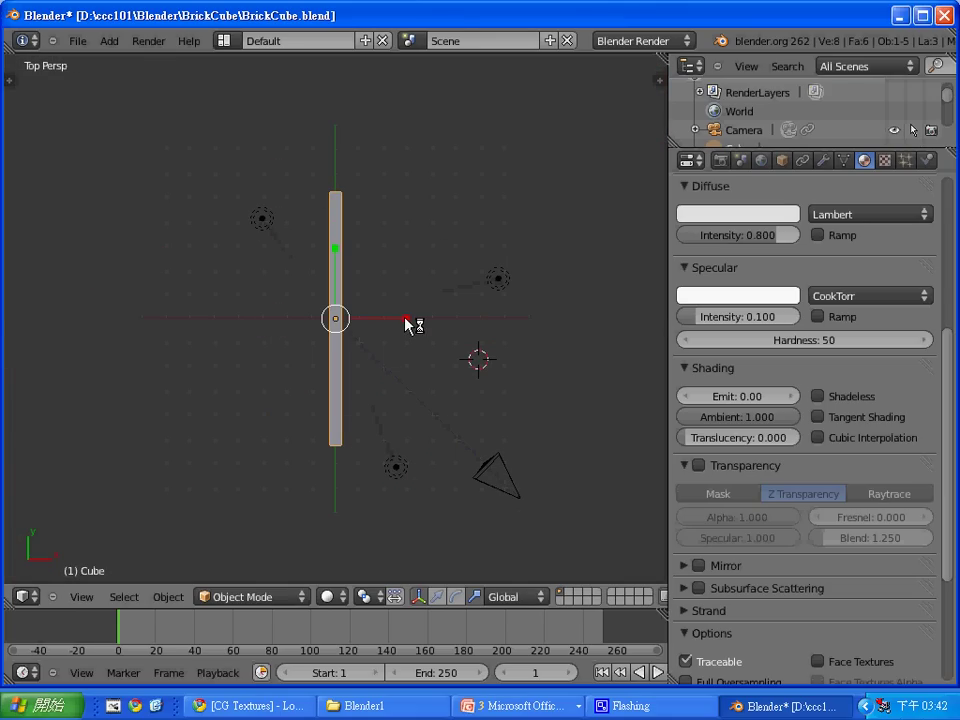
left_click_drag(405, 318, 404, 328)
key("s")
left_click(357, 279)
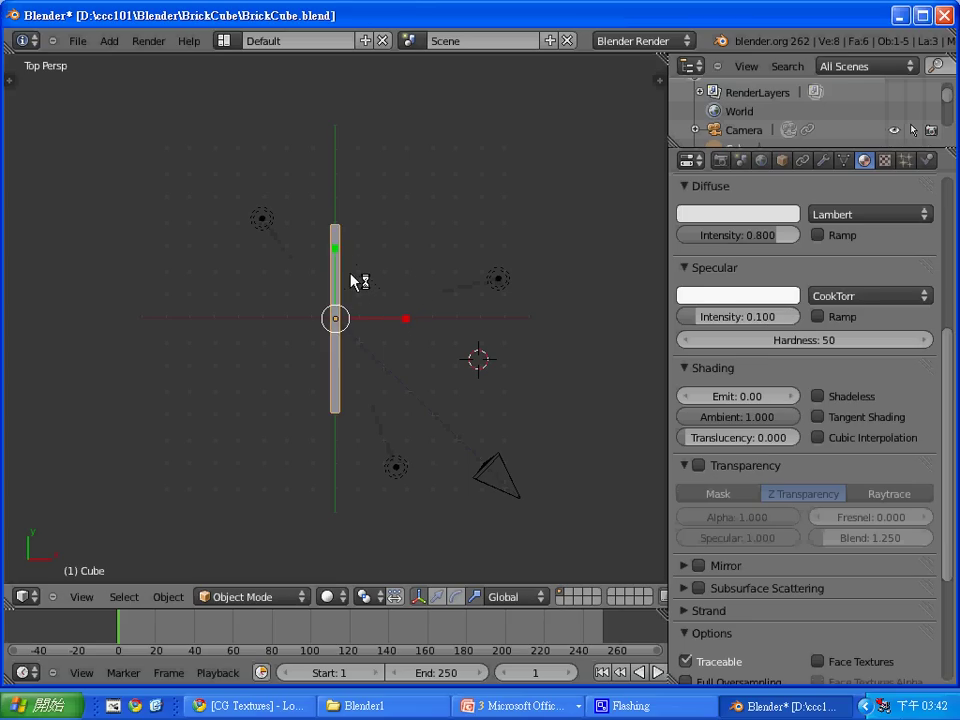
key("F12")
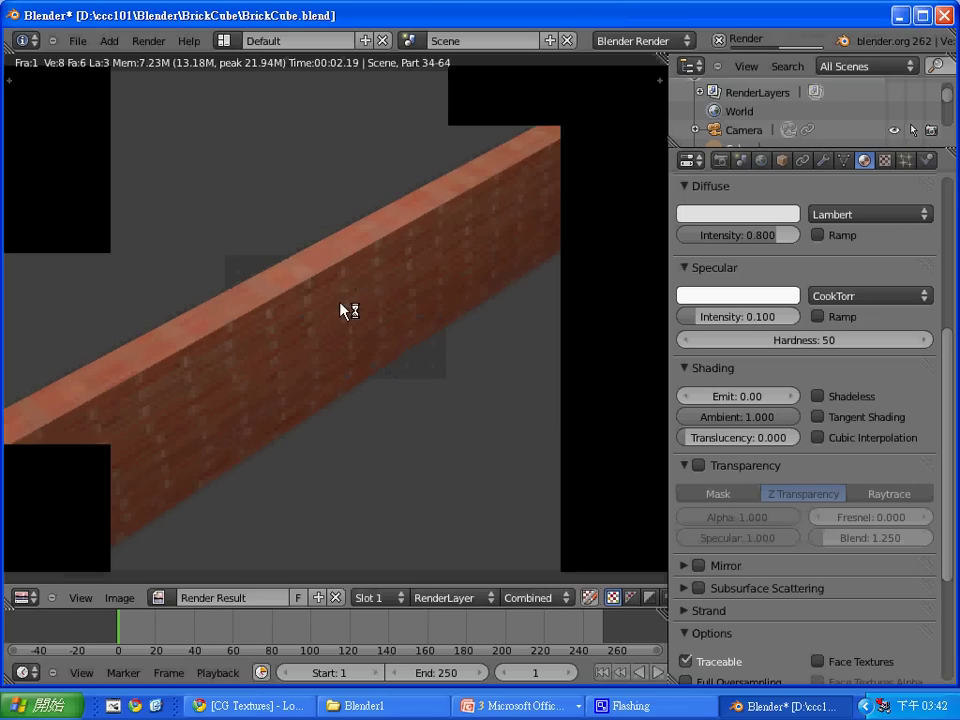
key("Escape")
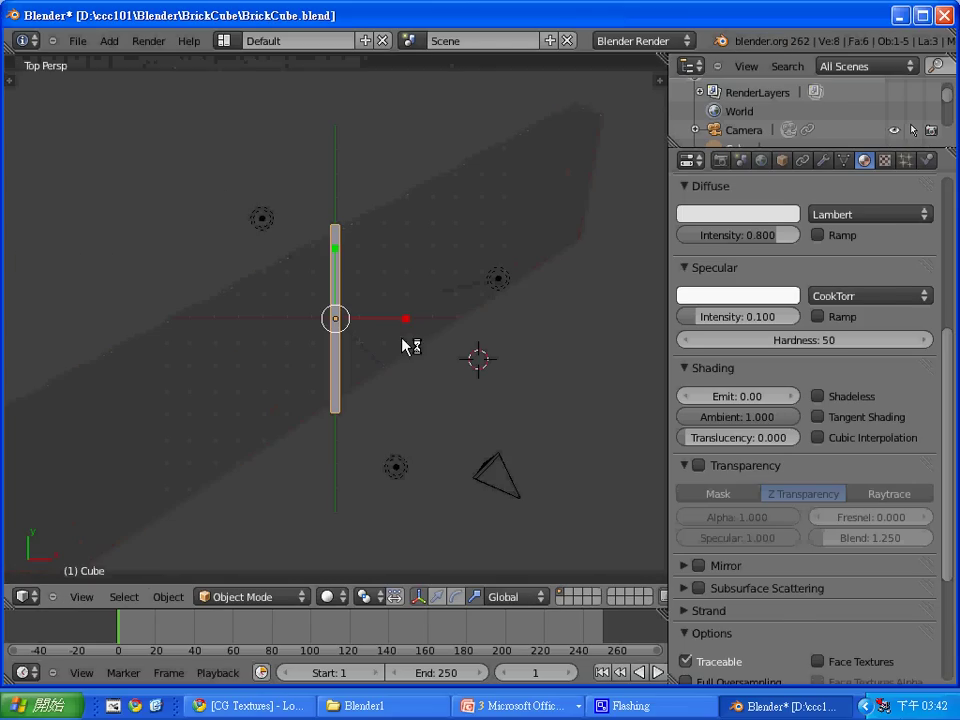
Move the camera up and to the right and render a test from there
right_click(512, 490)
key("g")
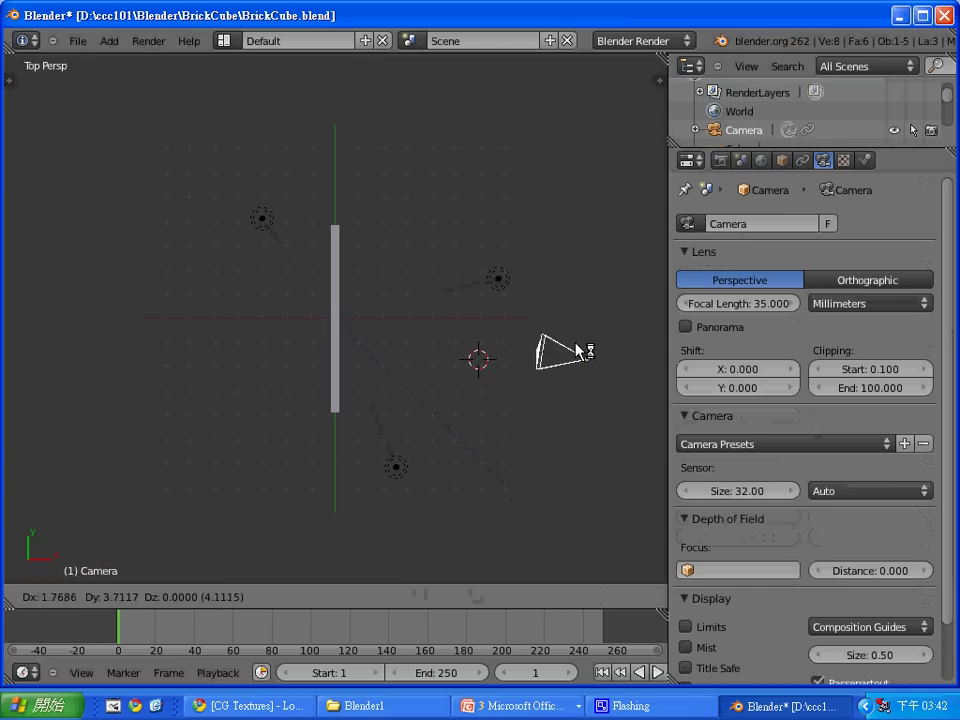
left_click(576, 352)
key("F12")
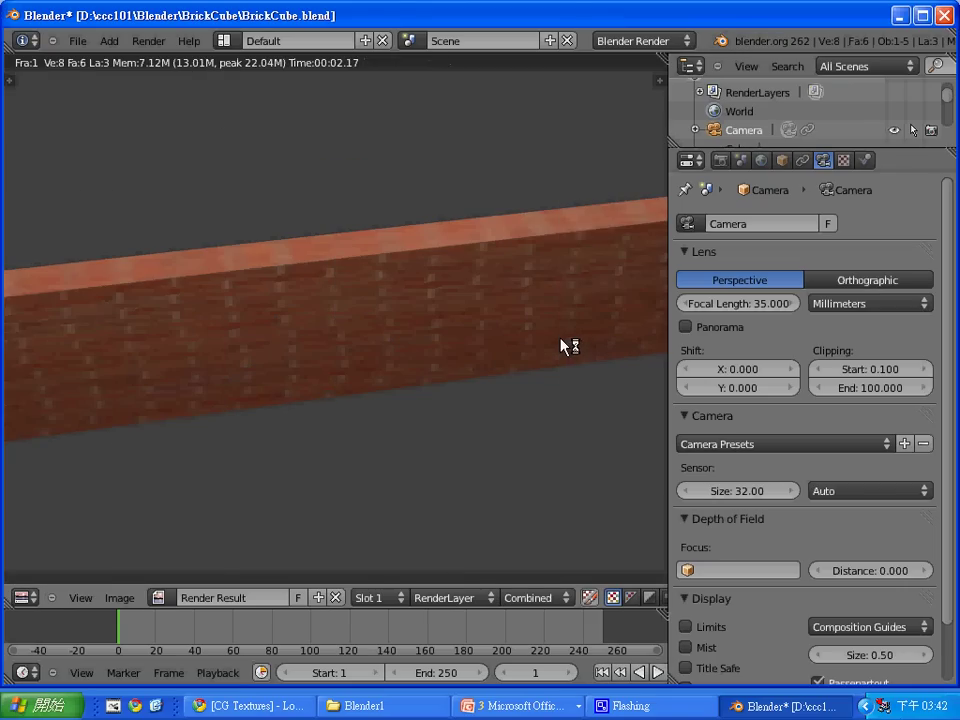
key("Escape")
In Front view, move the camera lower and right, then render the wall face-on
left_click(82, 596)
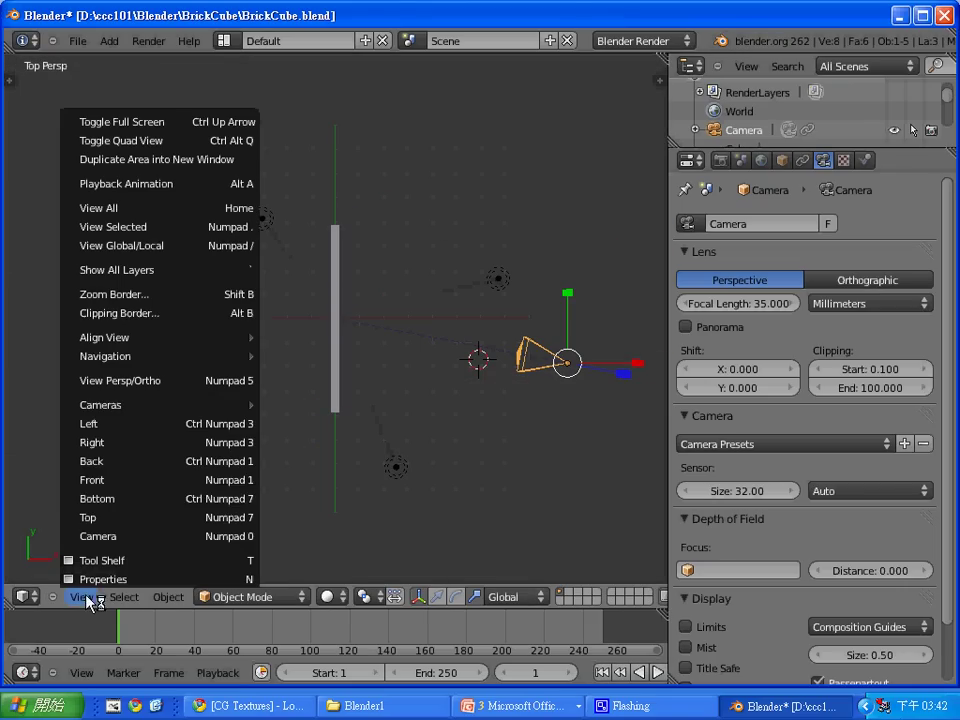
left_click(118, 481)
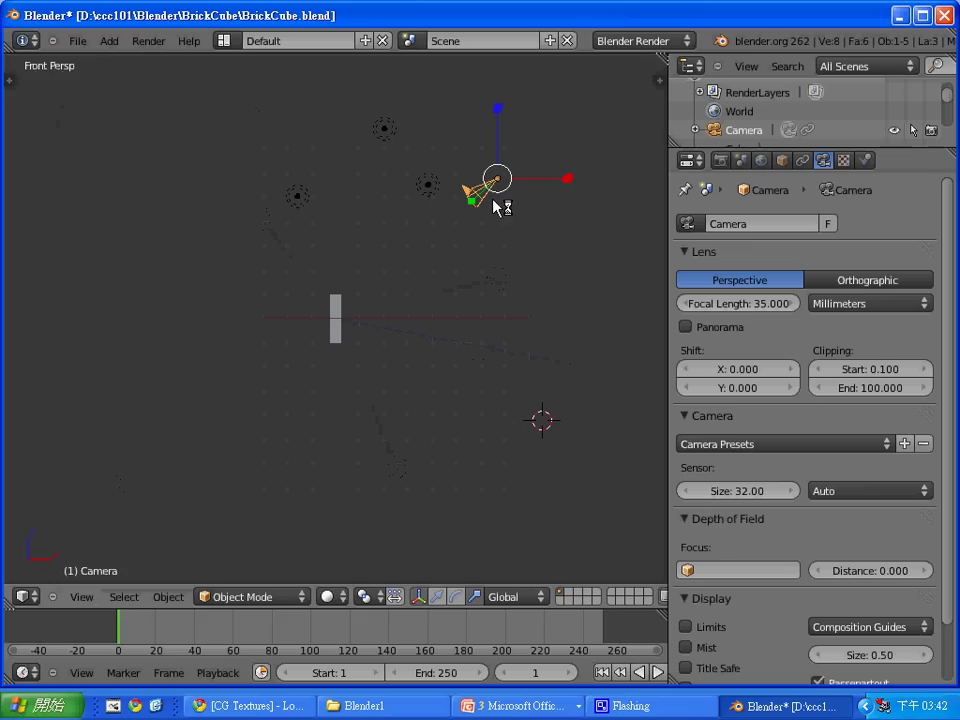
key("g")
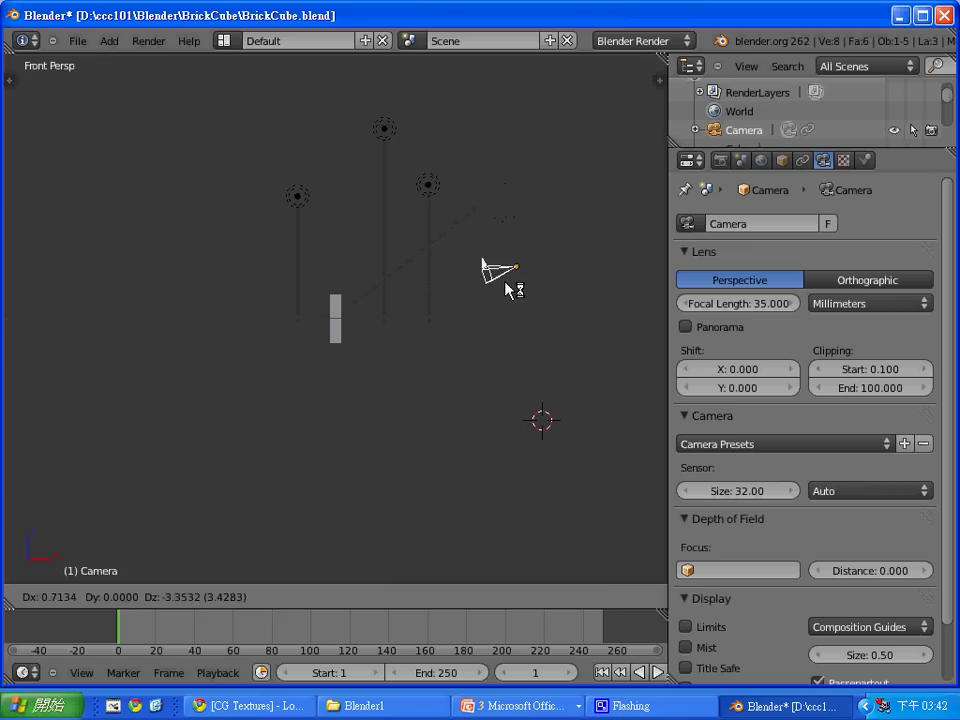
left_click(522, 281)
key("F12")
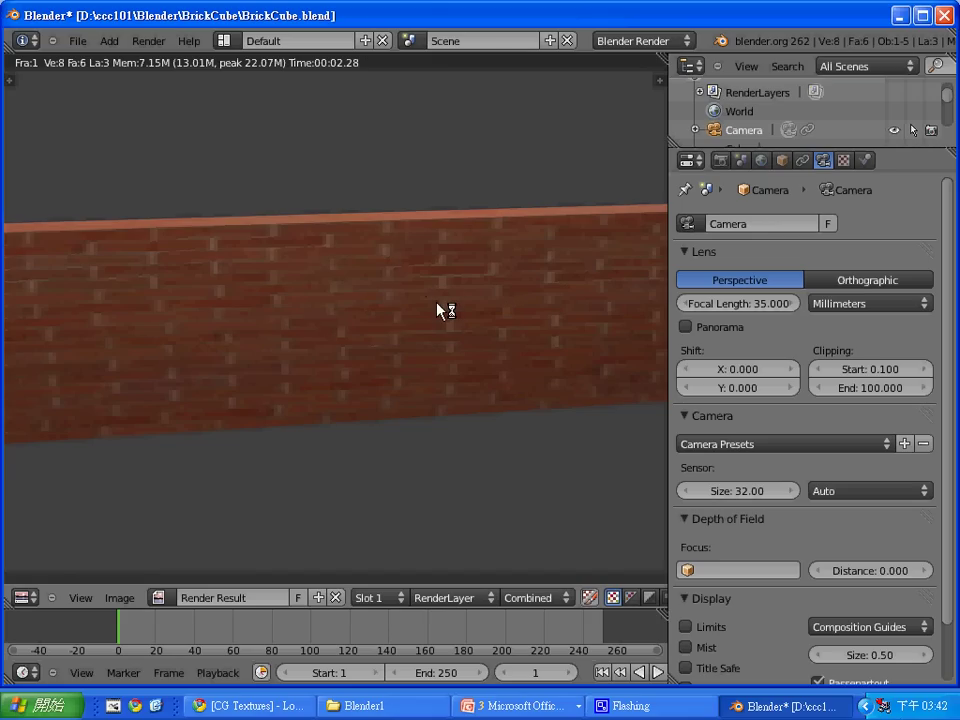
key("Escape")
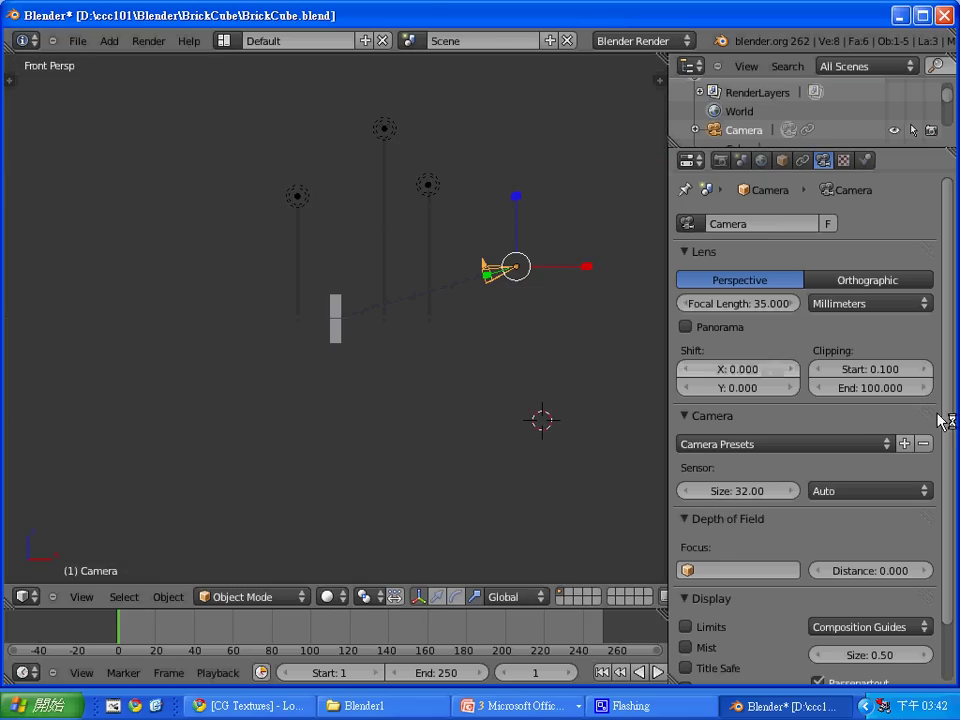
left_click(846, 163)
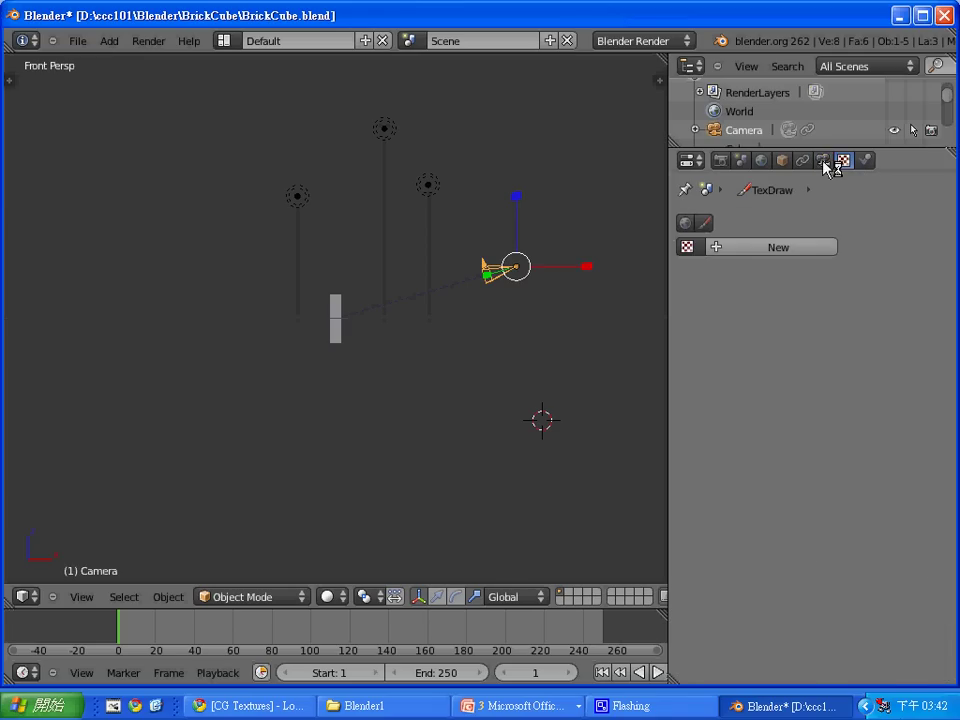
Select the wall, raise the brick texture's Image Mapping Repeat X to 5, and render
left_click(826, 163)
right_click(338, 320)
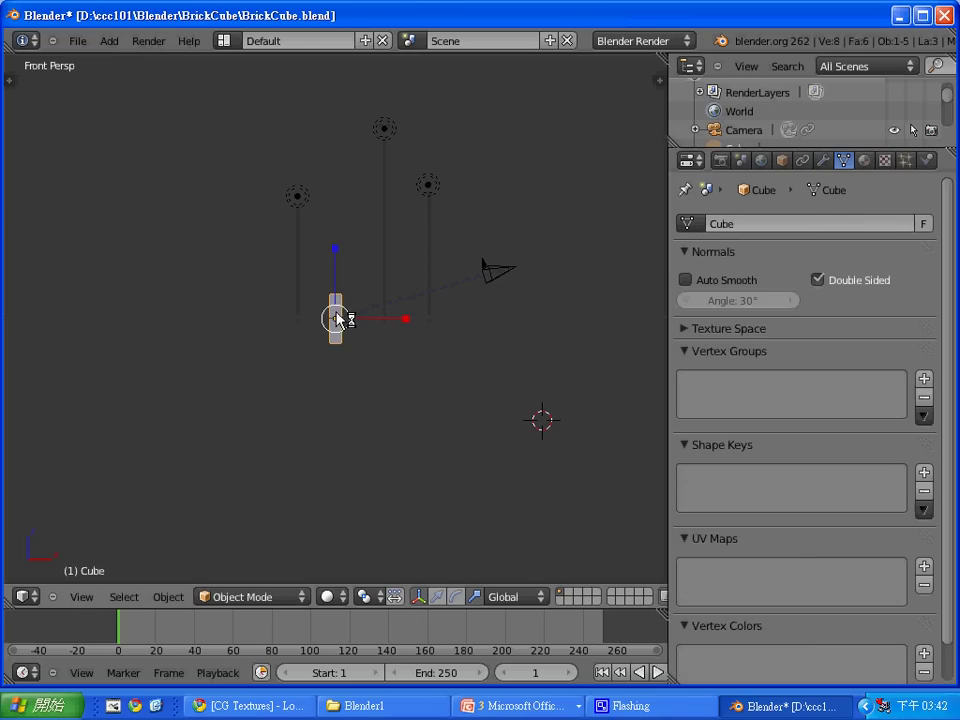
left_click(885, 160)
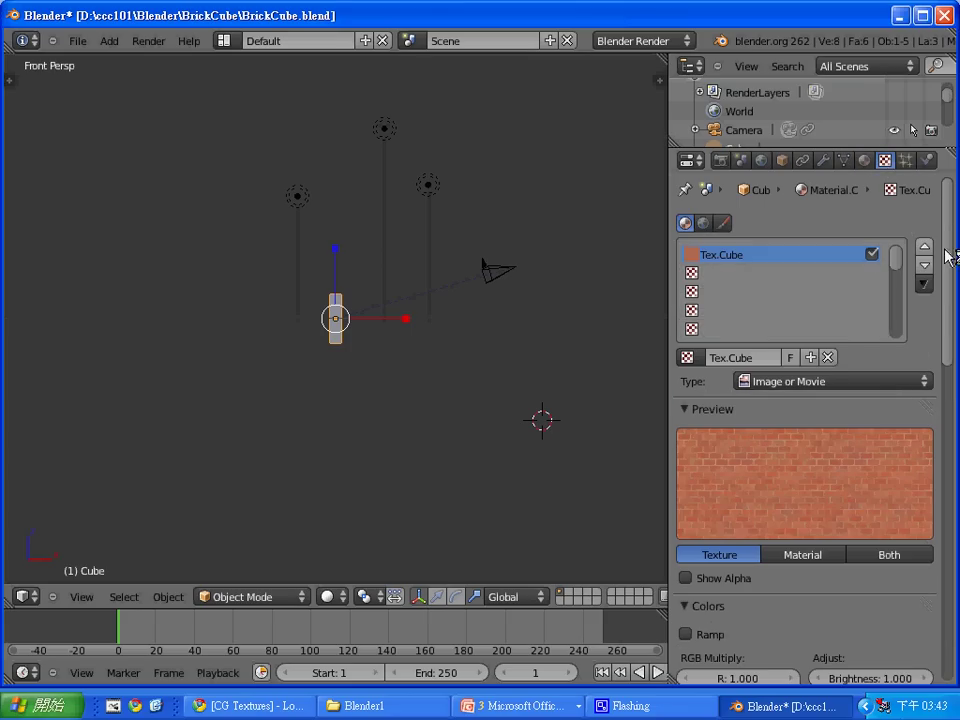
left_click_drag(943, 253, 936, 465)
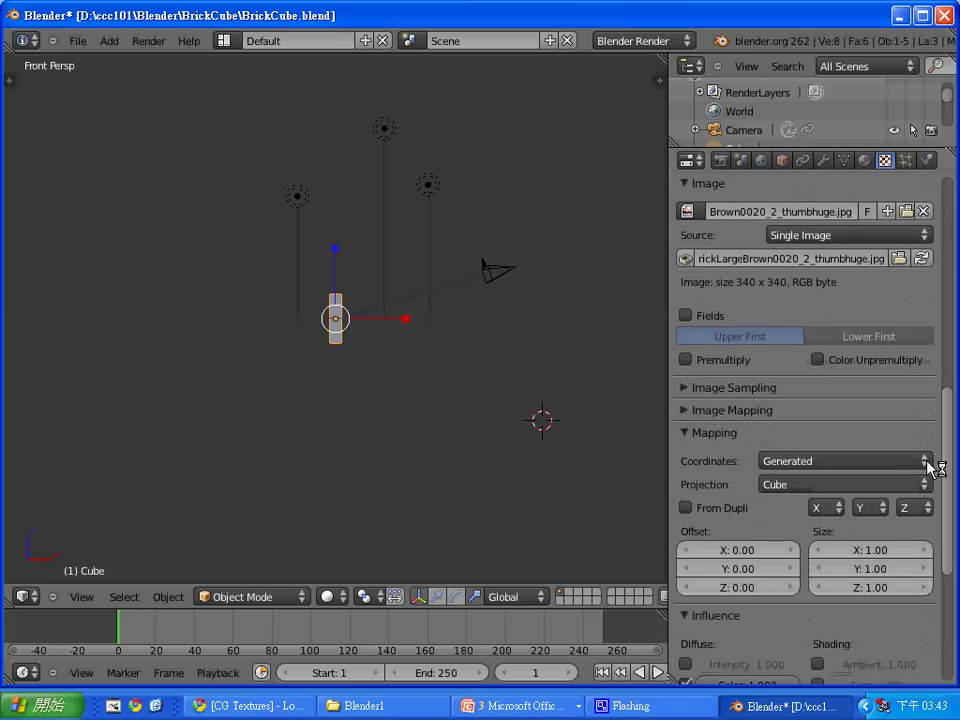
left_click(690, 411)
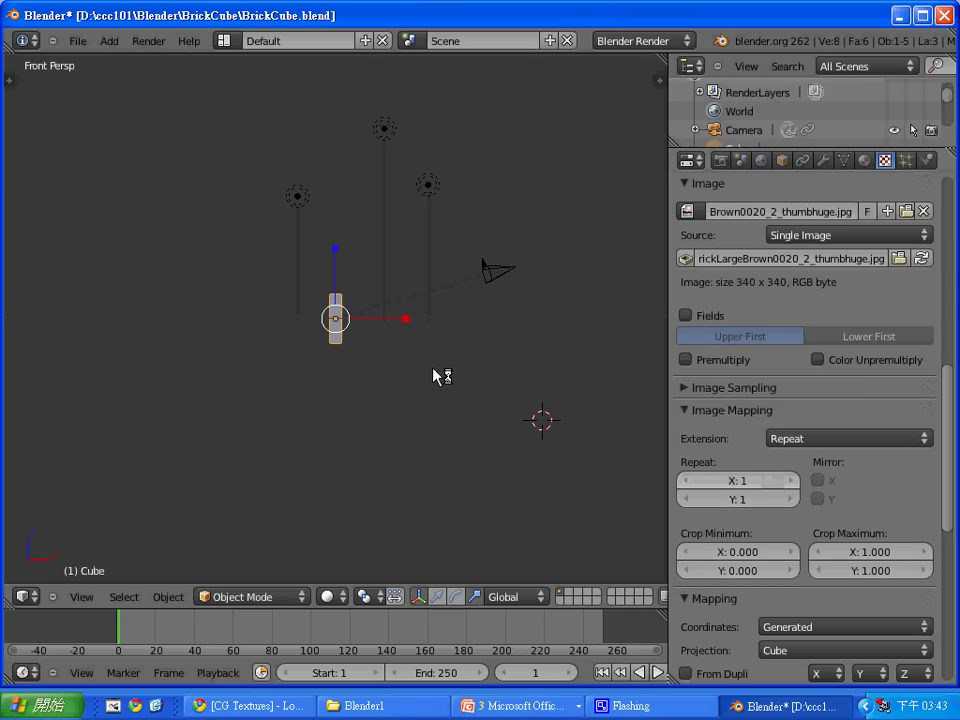
left_click(797, 481)
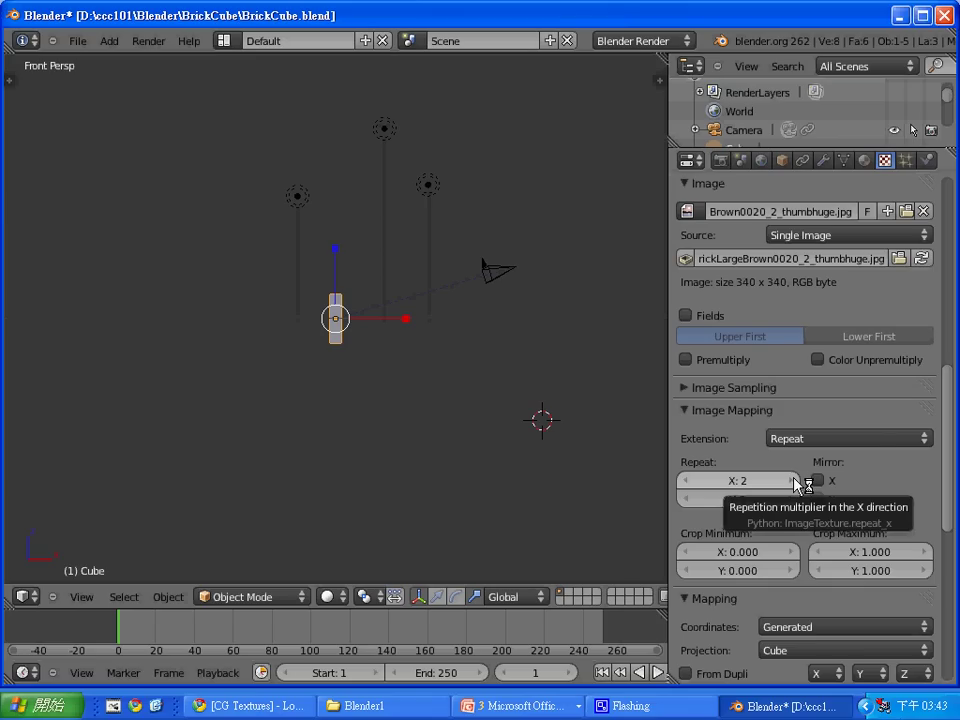
mouse_move(795, 481)
left_click(797, 481)
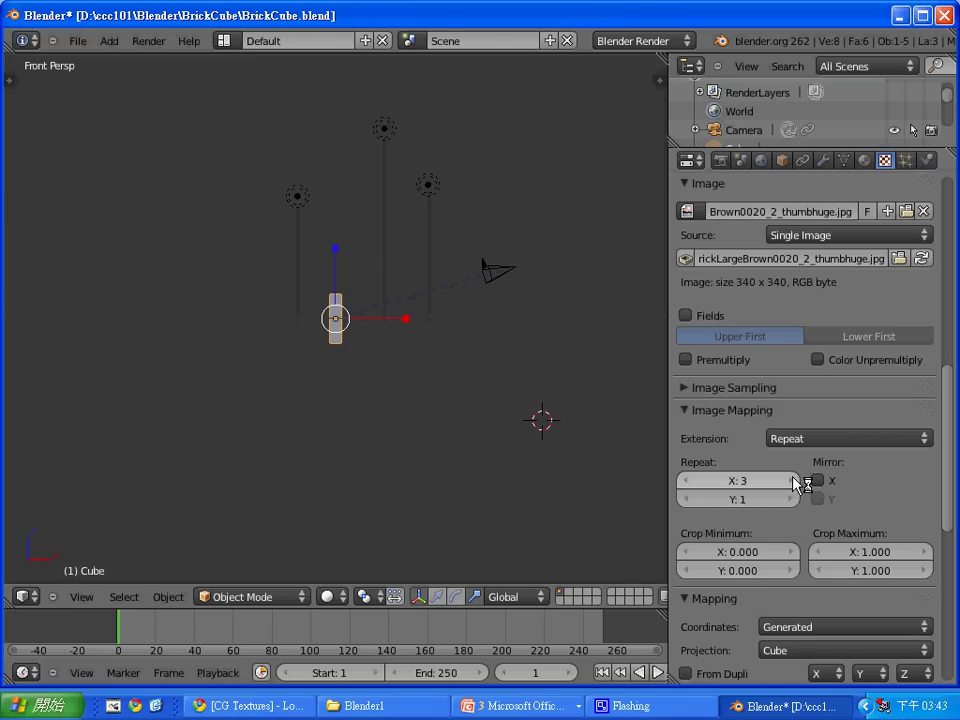
left_click(797, 481)
left_click(797, 481)
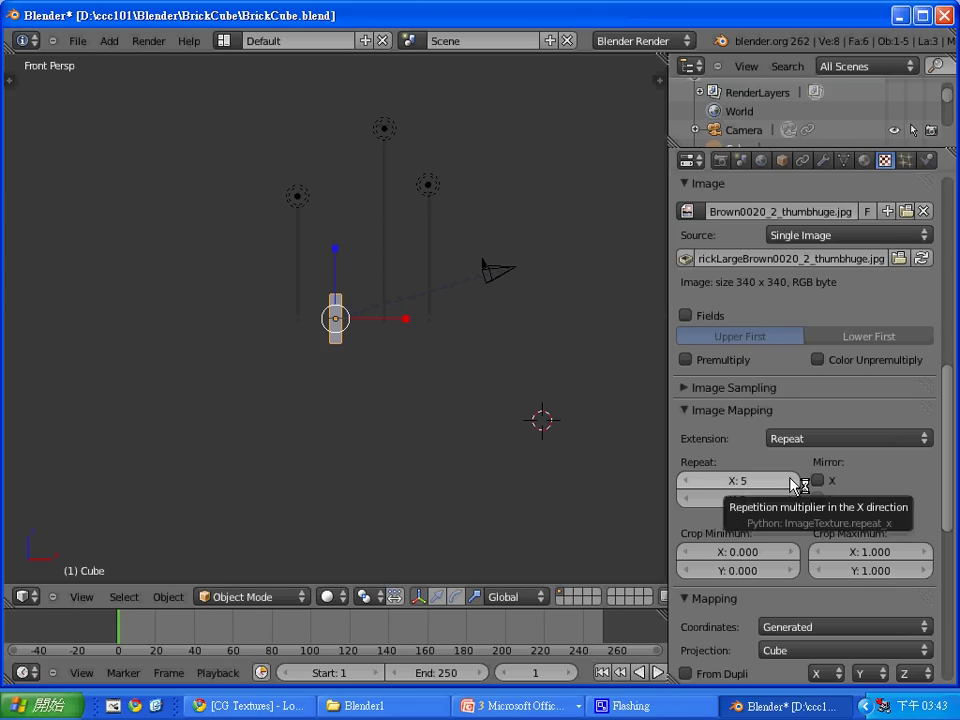
key("F12")
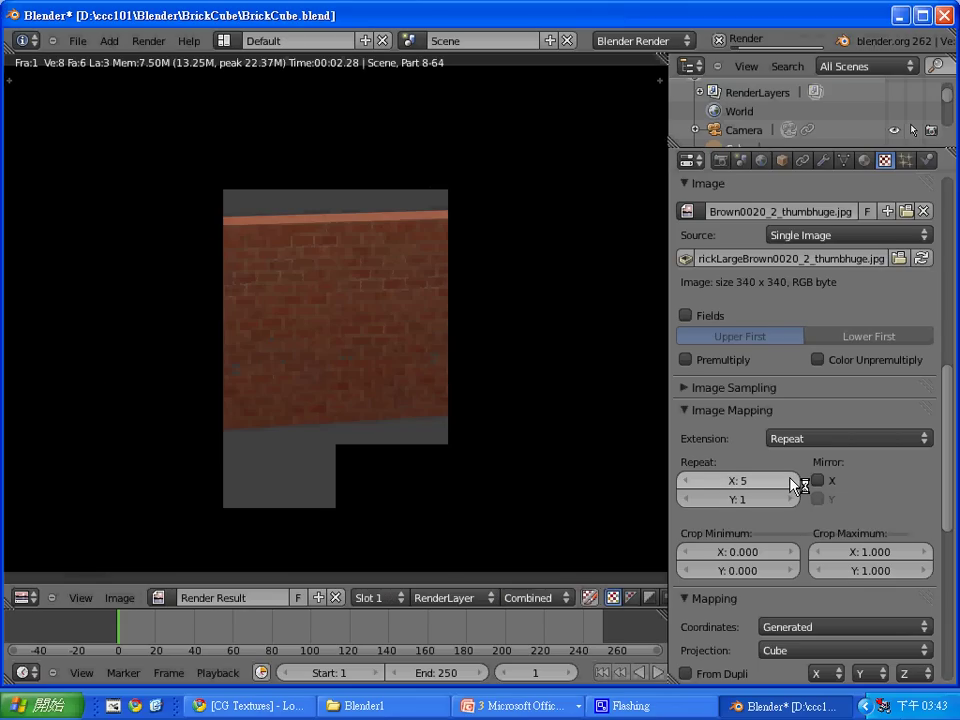